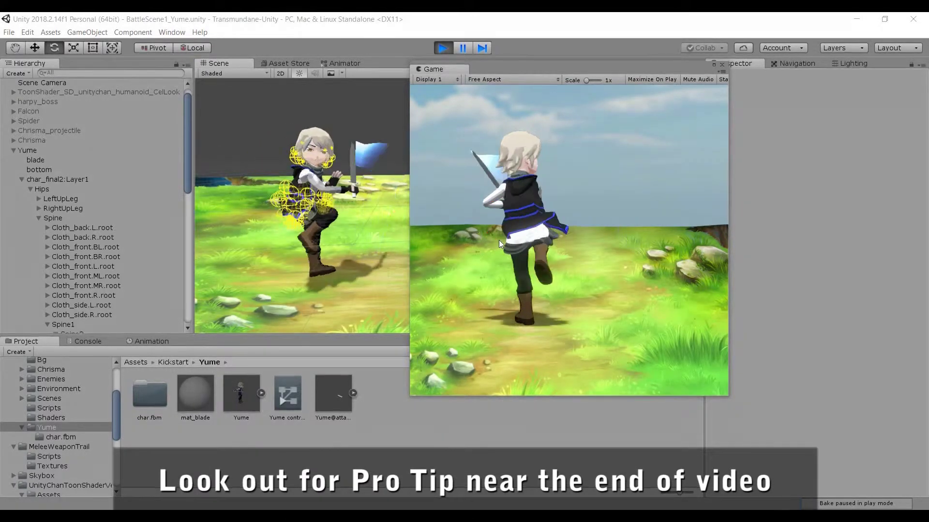
Stop the play preview and add a Spring Collider with radius 0.05 to the Cloth_back.R.001_end bone.
left_click(445, 47)
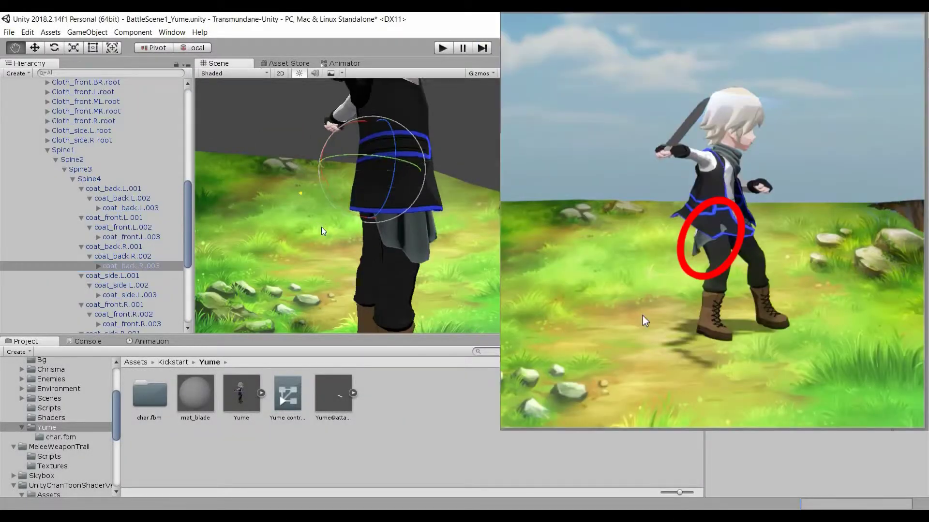
middle_click_drag(321, 227, 292, 140)
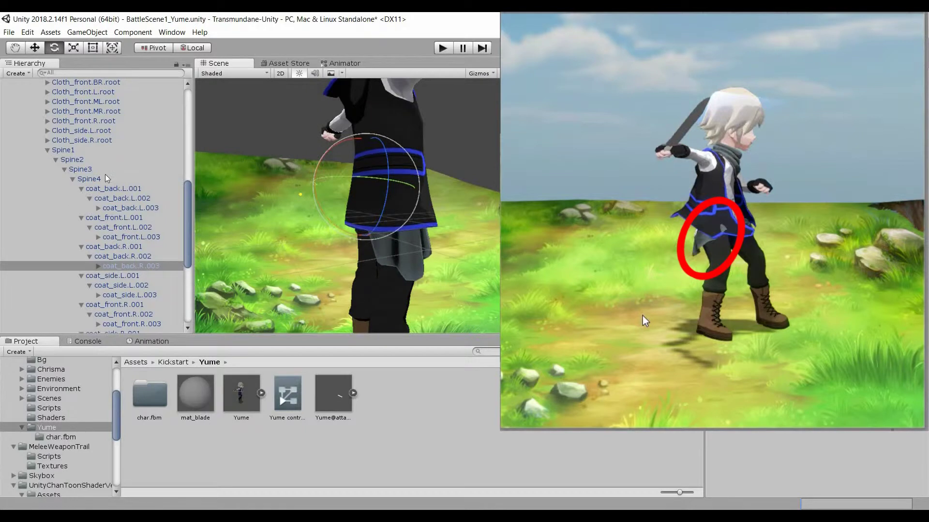
scroll(103, 181, "up", 3)
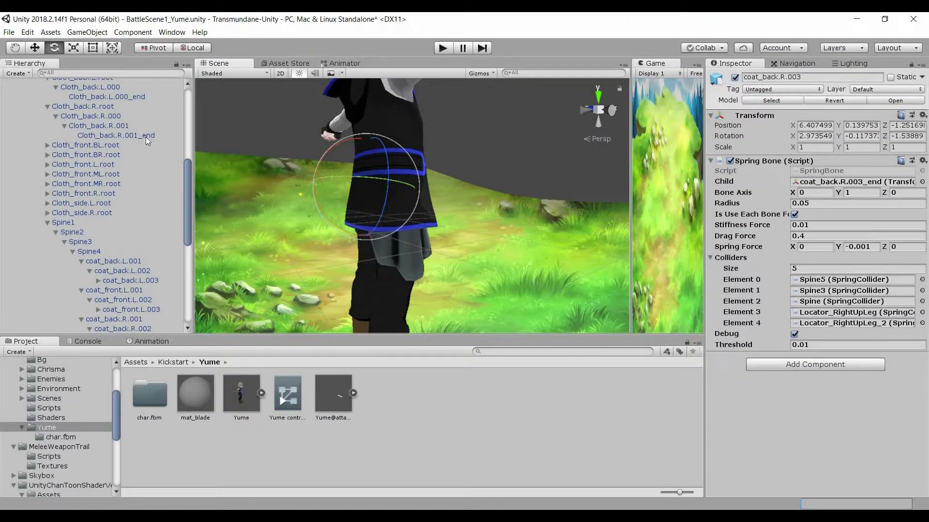
left_click(146, 136)
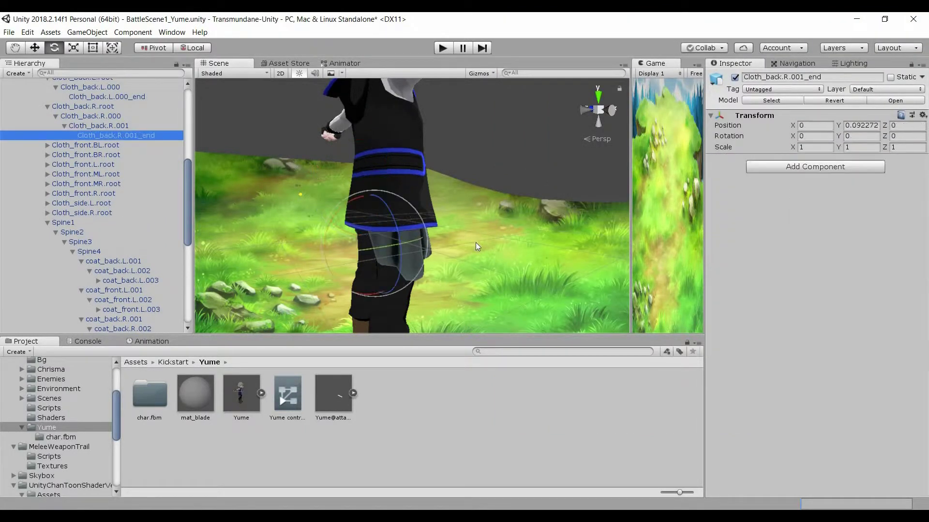
left_click(869, 170)
left_click(799, 234)
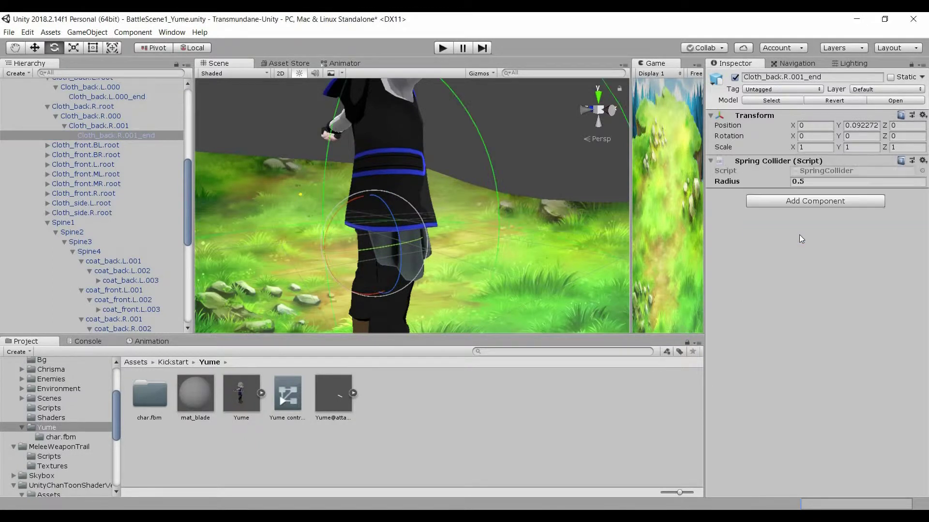
left_click(802, 183)
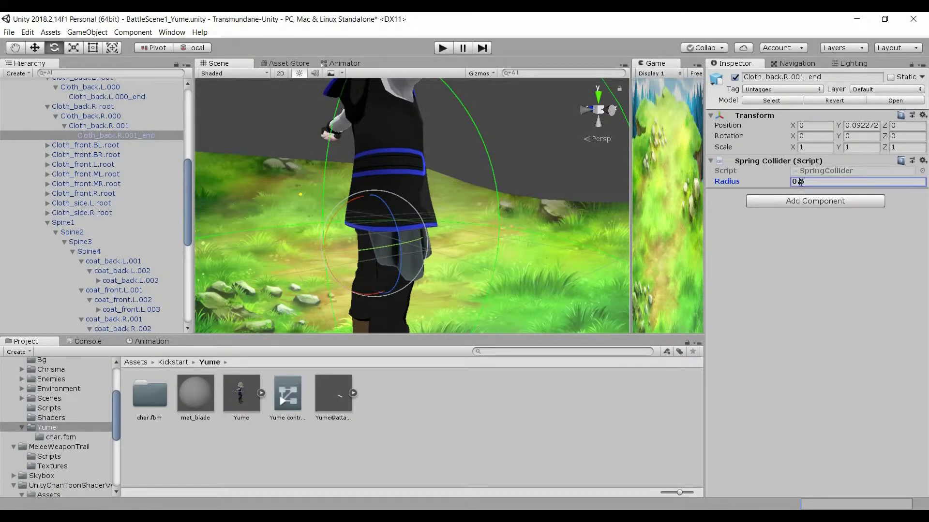
type("0")
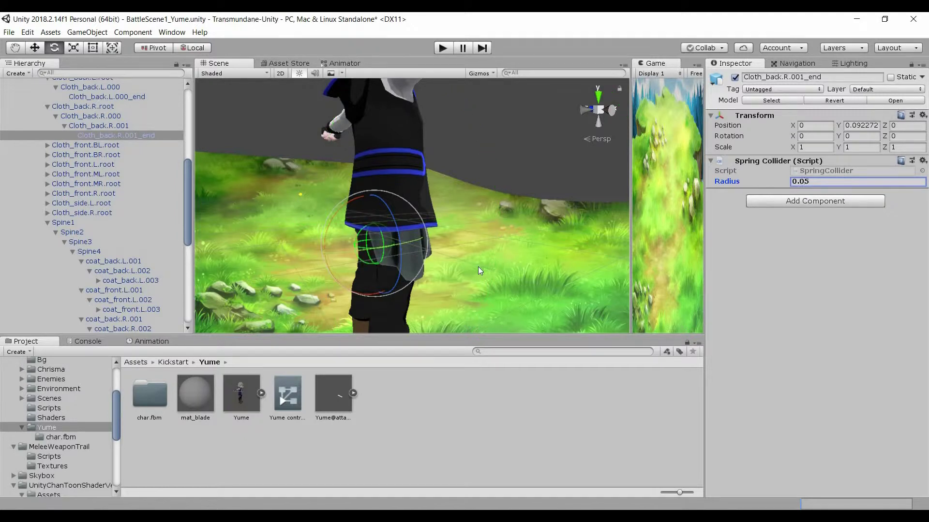
Assign Cloth_back.R.001_end as collider Element 4 in the Spring Bone of coat_back.R.003.
scroll(157, 228, "down", 3)
left_click(145, 303)
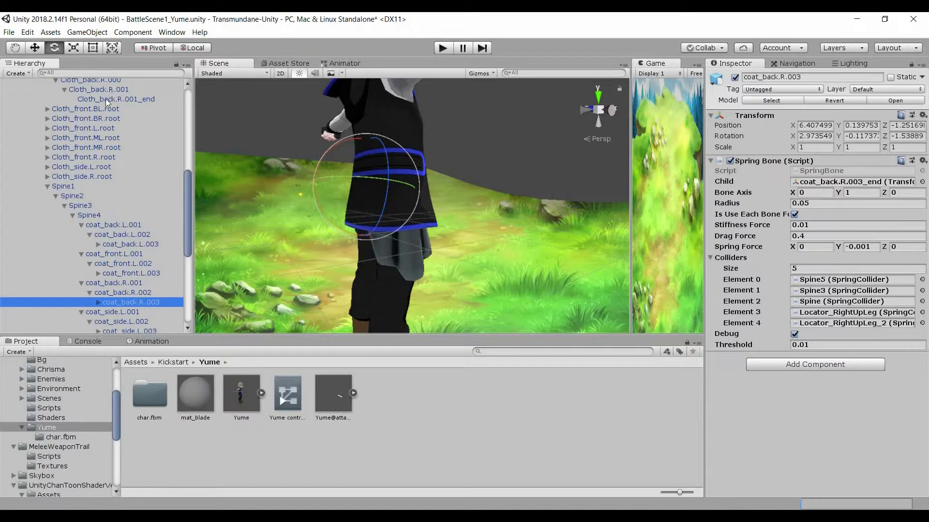
left_click_drag(109, 95, 856, 331)
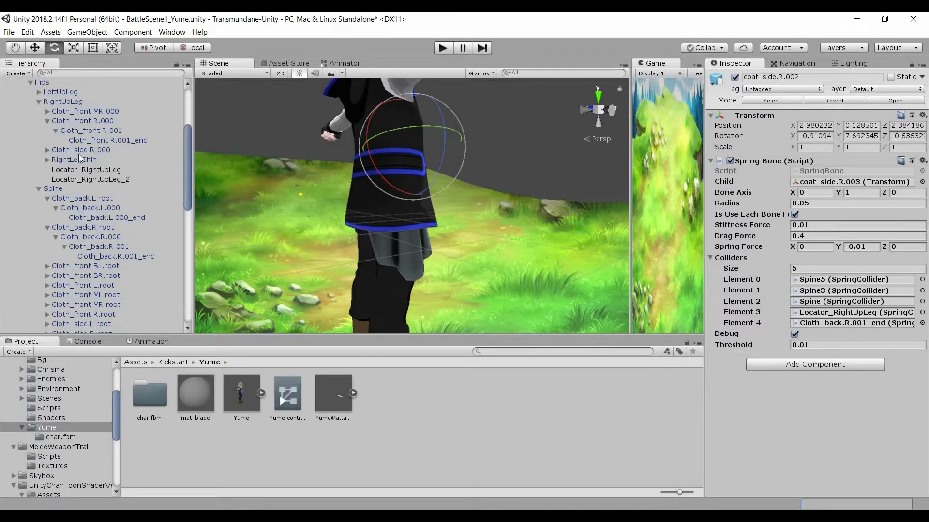
Add a Spring Collider with radius 0.05 to the Cloth_side.R.001_end bone under RightUpLeg.
left_click(72, 161)
left_click(56, 160)
left_click(97, 171)
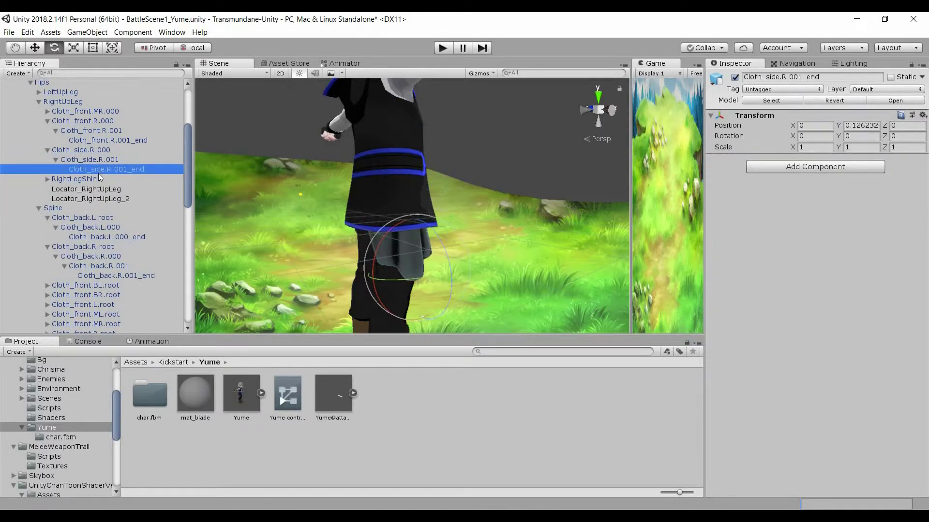
left_click(814, 167)
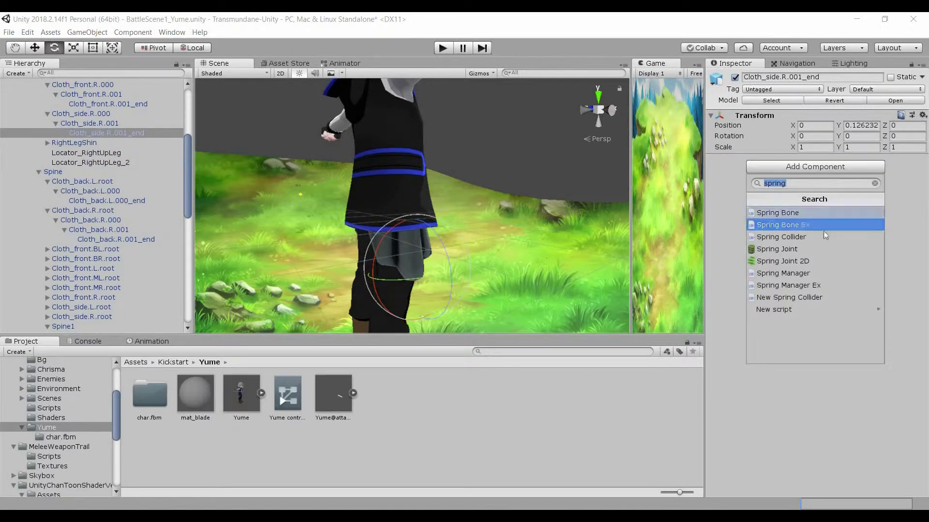
left_click(825, 236)
left_click(802, 183)
type("0.05")
key("Return")
Add a Spring Collider with radius 0.05 to the Cloth_front.R.001_end bone under RightUpLeg.
scroll(155, 300, "down", 6)
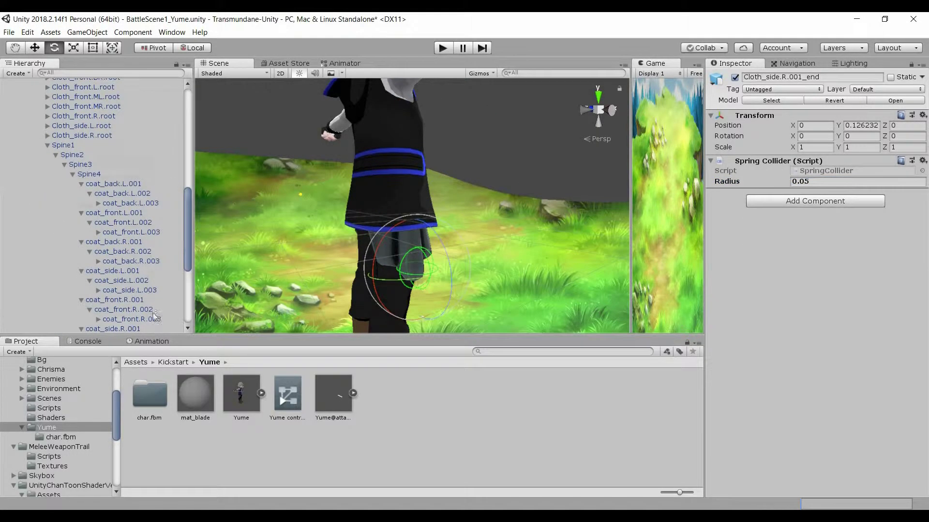
left_click(145, 319)
scroll(106, 217, "up", 8)
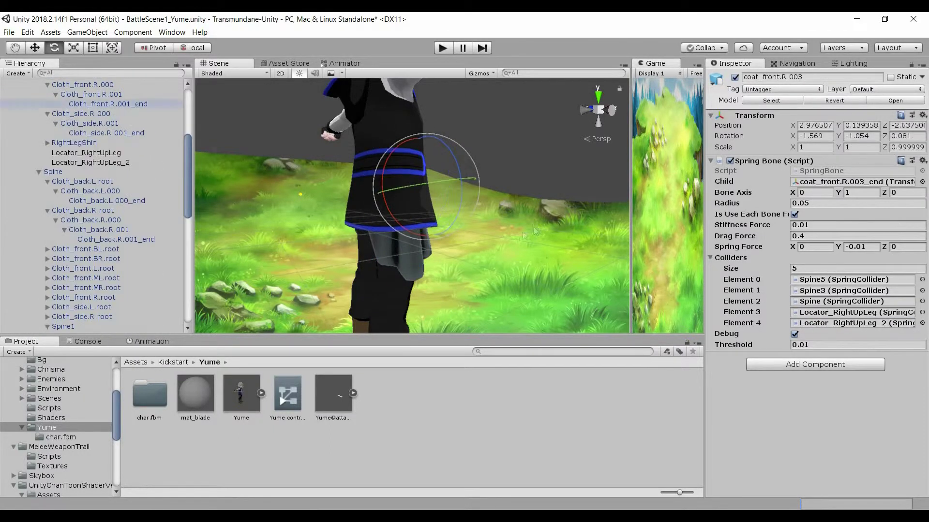
left_click(108, 104)
left_click(815, 166)
left_click(814, 236)
left_click(807, 182)
type("0.05")
middle_click_drag(555, 262, 476, 244)
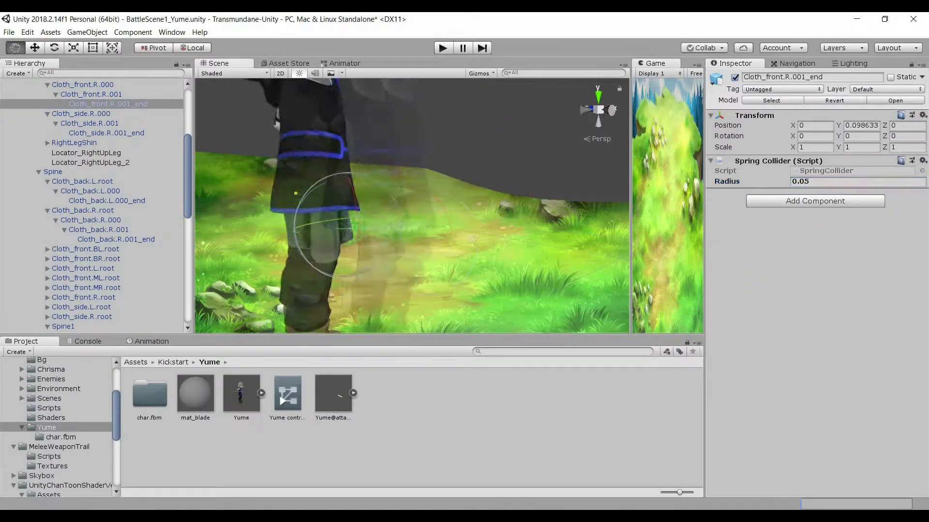
right_click_drag(475, 244, 420, 261)
Assign Cloth_front.R.001_end as a collider in the Spring Bone of coat_front.R.003.
scroll(132, 201, "down", 7)
left_click(160, 287)
scroll(145, 218, "up", 8)
left_click_drag(107, 140, 560, 255)
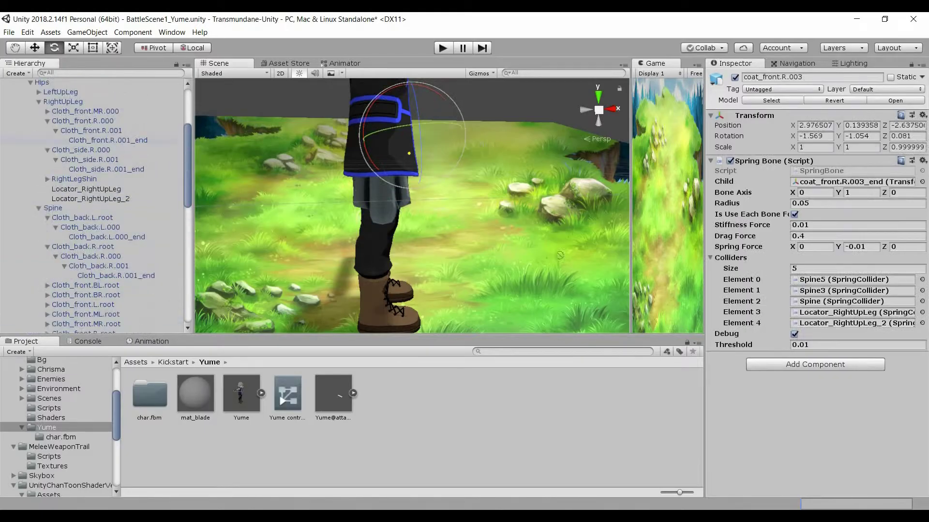
Test a radius of 0.25 on Spine5's Spring Collider in play mode, and stop playing.
key("ctrl+p")
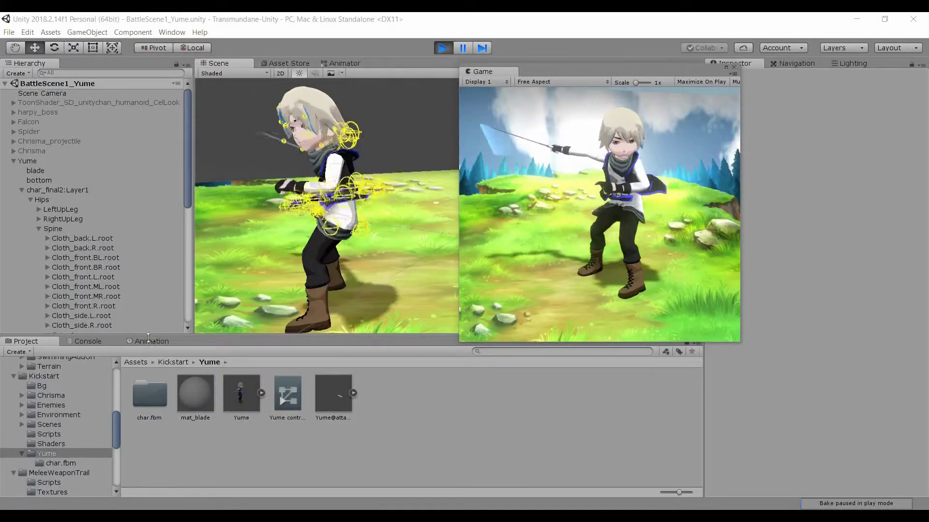
scroll(137, 287, "down", 6)
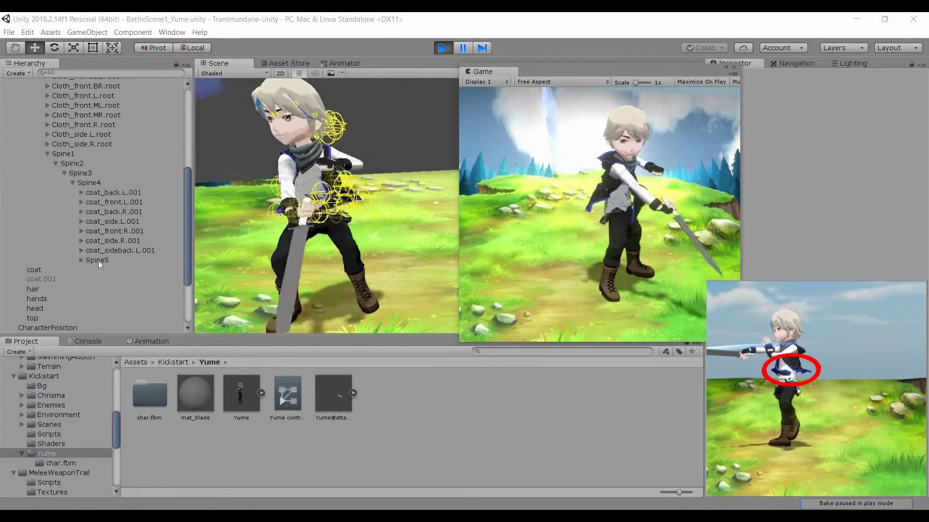
left_click(108, 260)
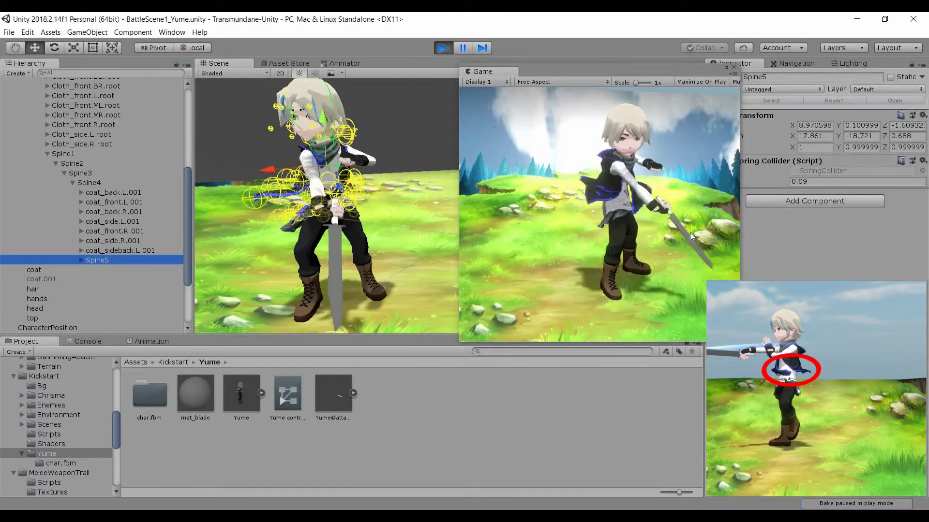
left_click(790, 180)
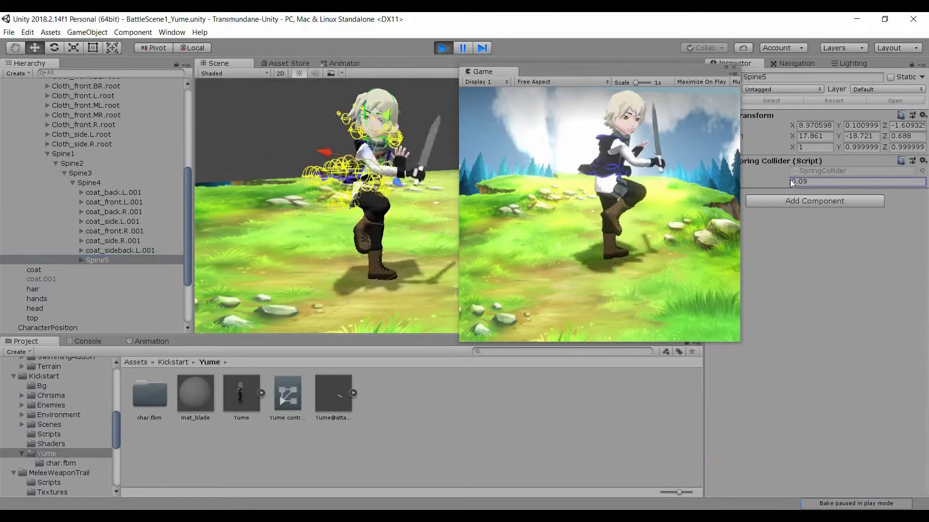
type("0.25")
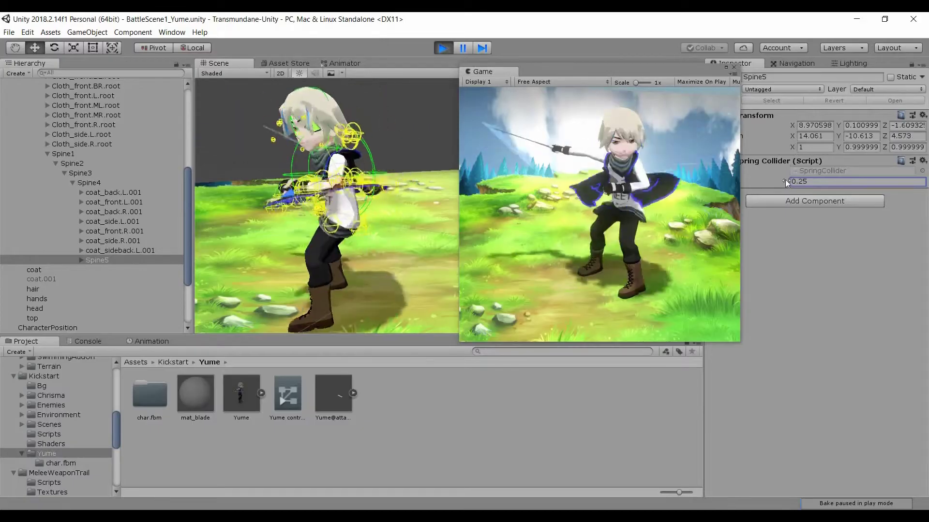
key("ctrl+p")
Create a new animation clip named Attack3 for the character in the Yume folder.
left_click(154, 341)
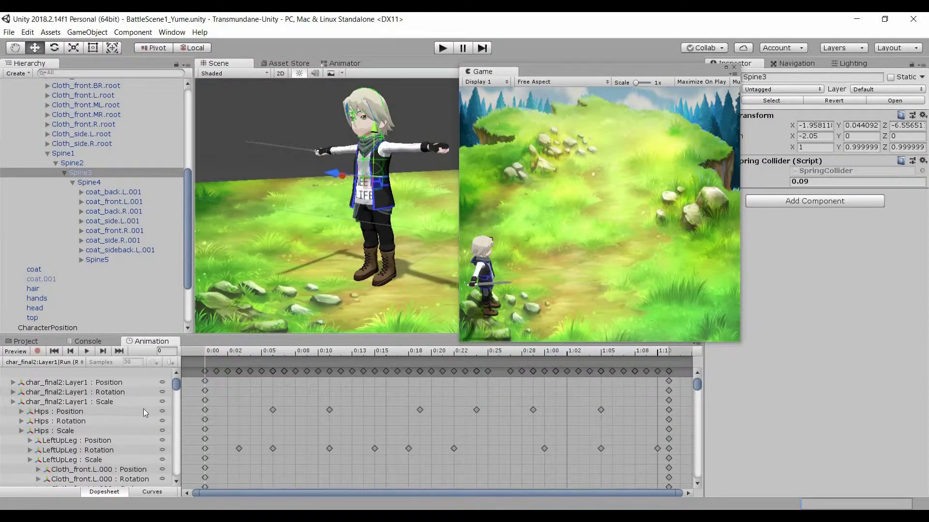
left_click(75, 362)
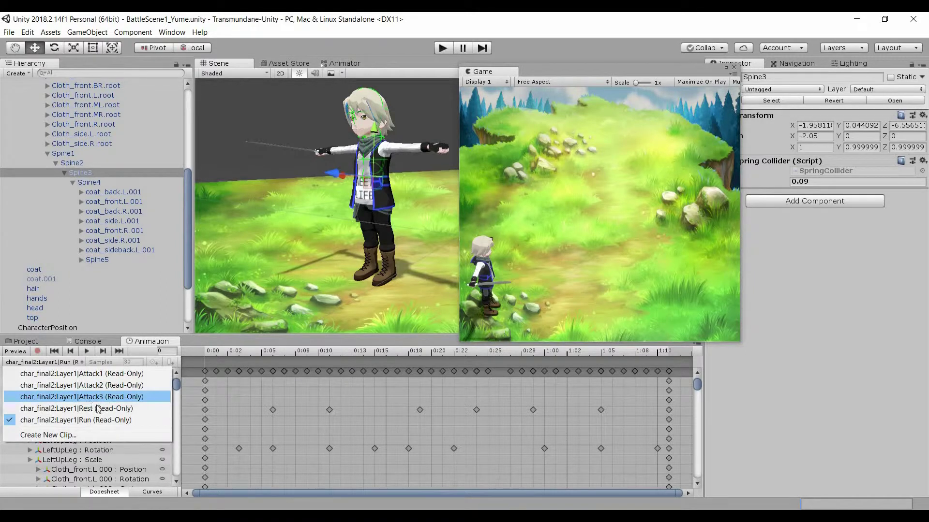
left_click(94, 397)
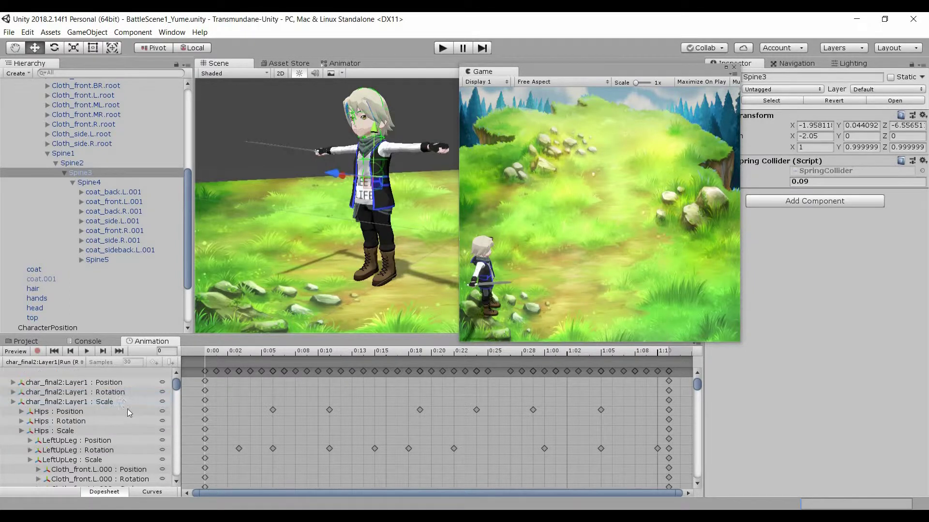
left_click(77, 364)
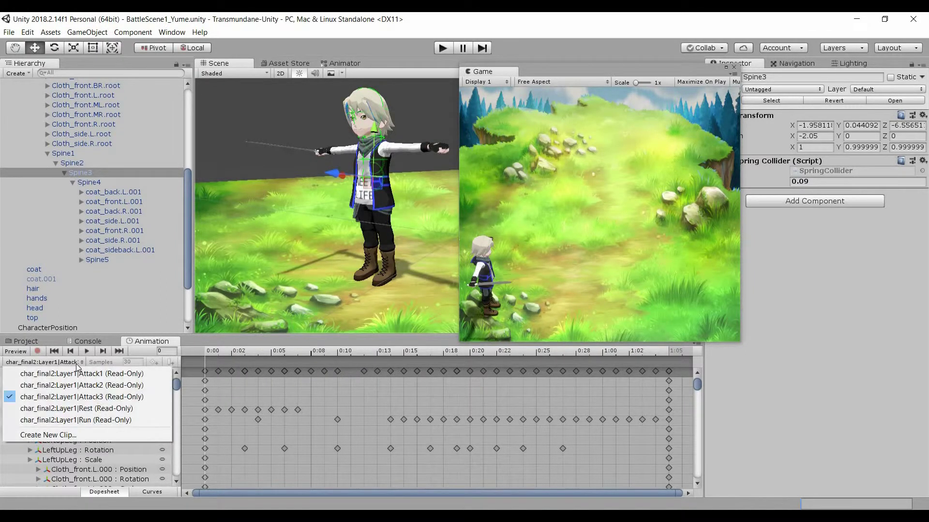
left_click(54, 433)
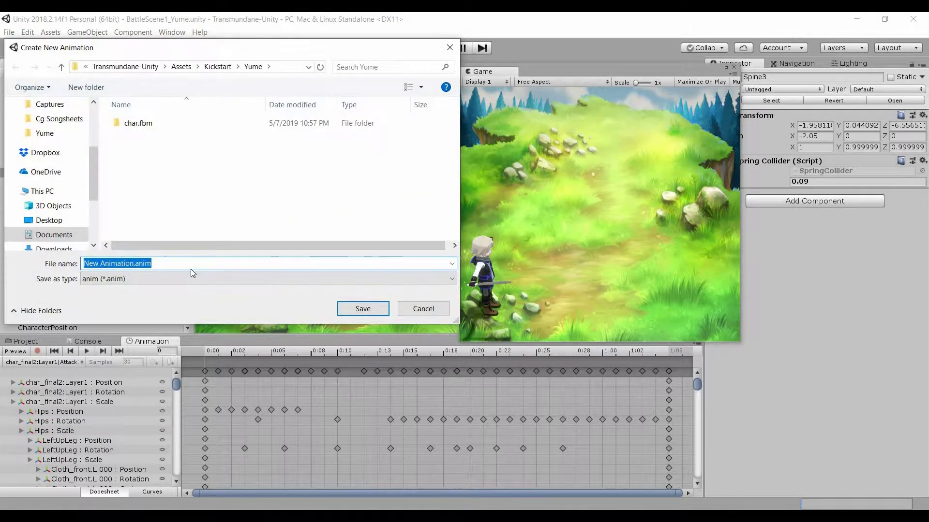
type("Attack3")
key("Return")
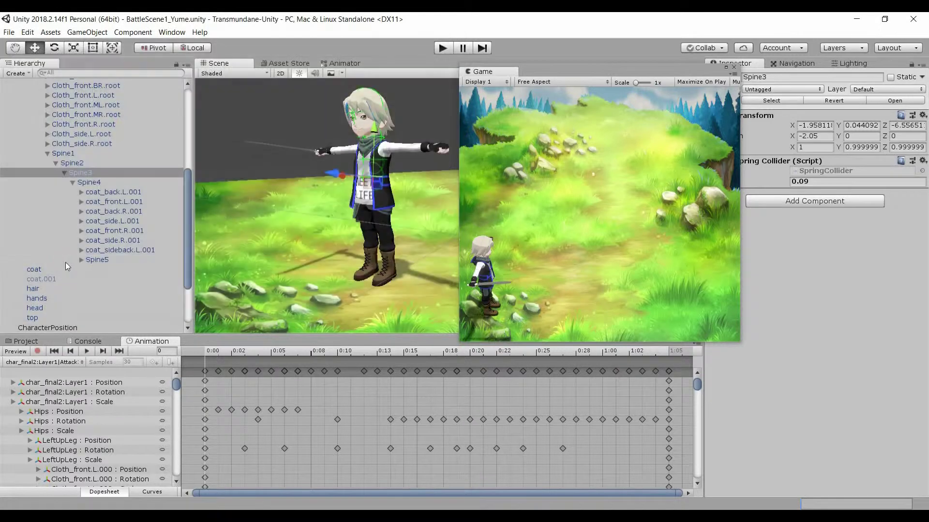
Copy all keyframes from the read-only char_final2:Layer1|Attack3 clip into the new Attack3 clip.
left_click(78, 363)
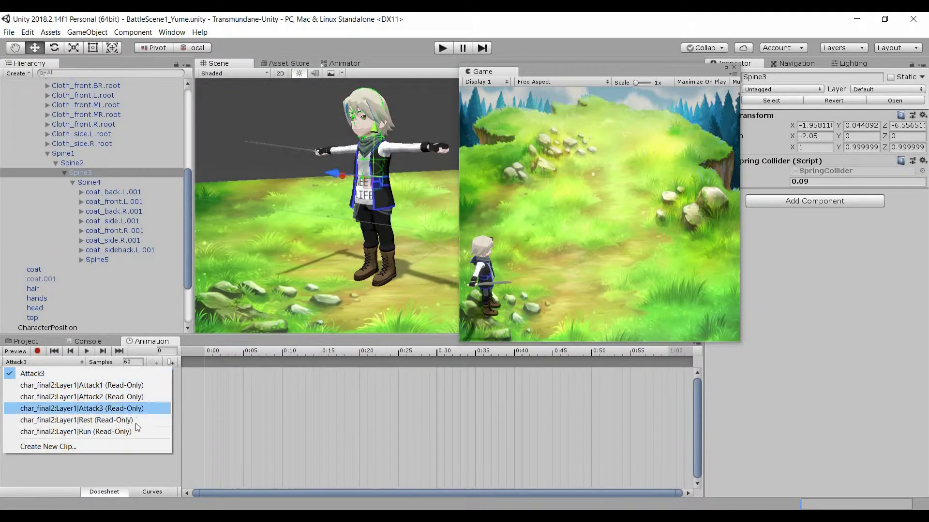
left_click(123, 408)
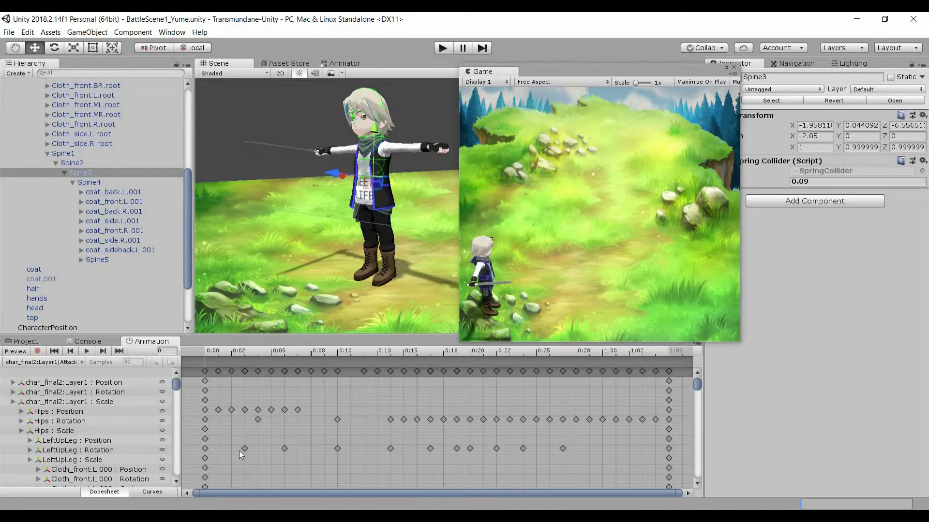
key("ctrl+a")
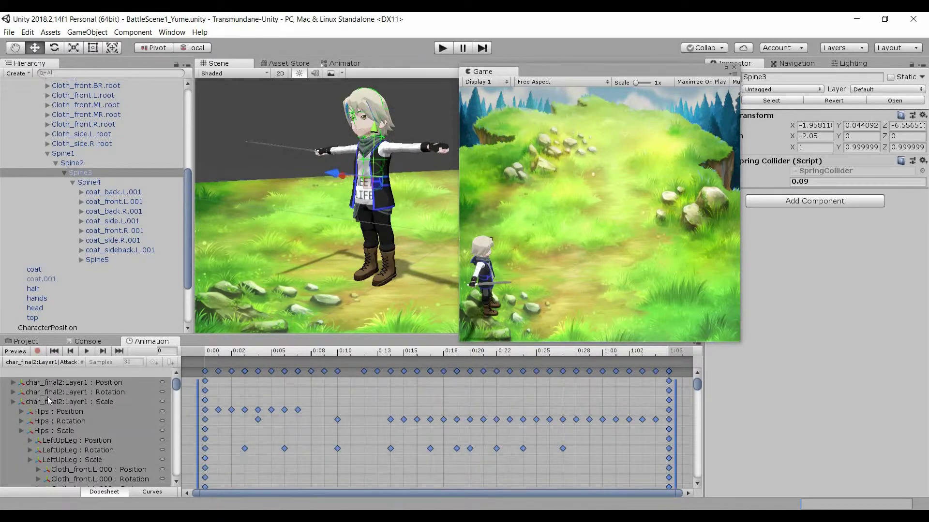
left_click(66, 363)
left_click(29, 373)
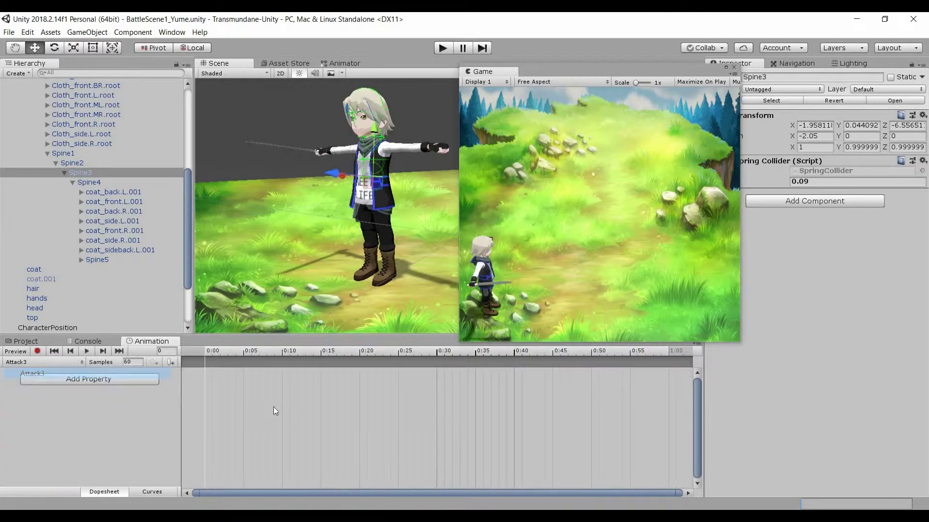
key("ctrl+v")
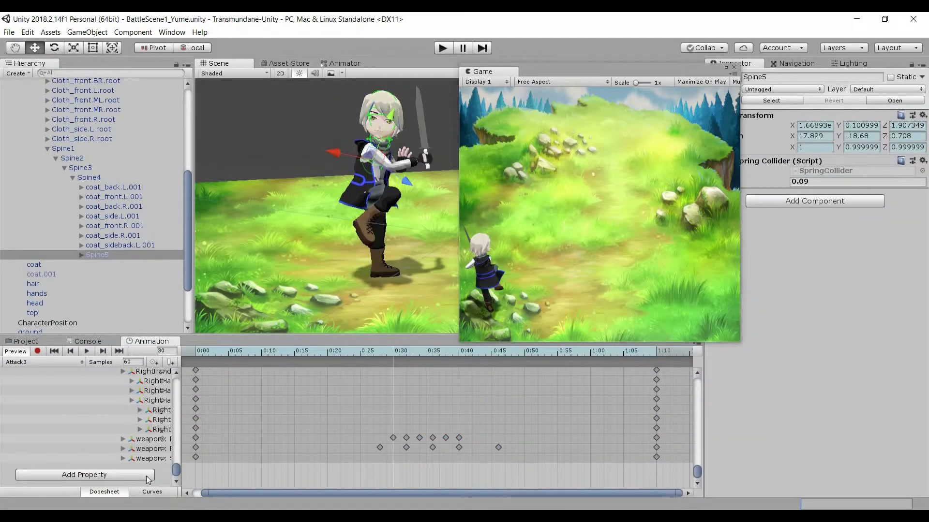
Start adding a property to the Attack3 clip, expanding char_final2:Layer1 through Hips and Spine to Spine1.
left_click(146, 476)
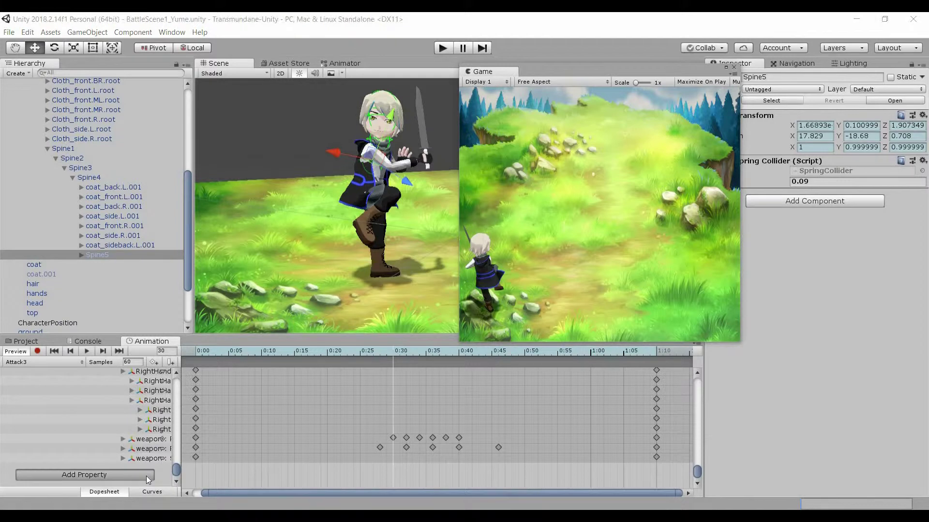
left_click(163, 404)
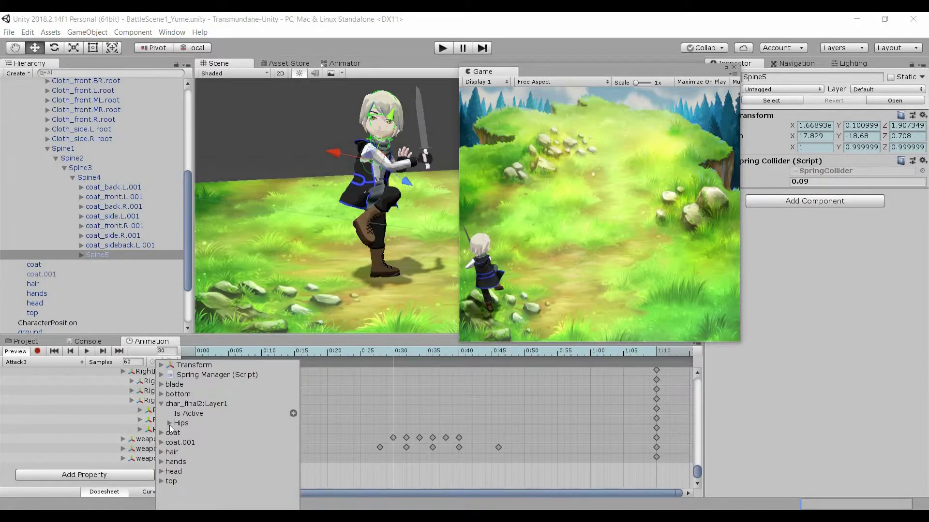
left_click(170, 424)
scroll(172, 429, "down", 1)
left_click(178, 446)
scroll(180, 446, "down", 5)
left_click(185, 447)
left_click(196, 466)
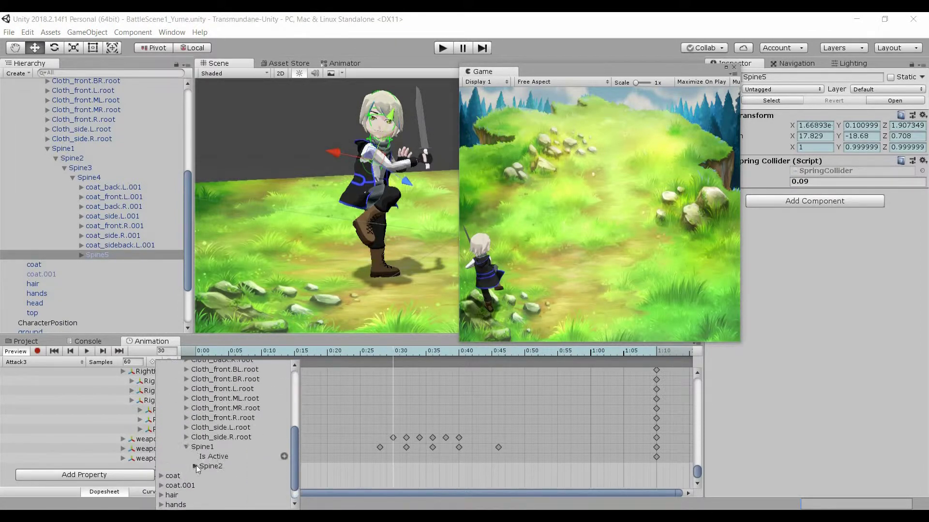
Add the Radius property of Spine5's Spring Collider to the Attack3 clip.
left_click(195, 466)
left_click(201, 450)
left_click(211, 476)
left_click(244, 438)
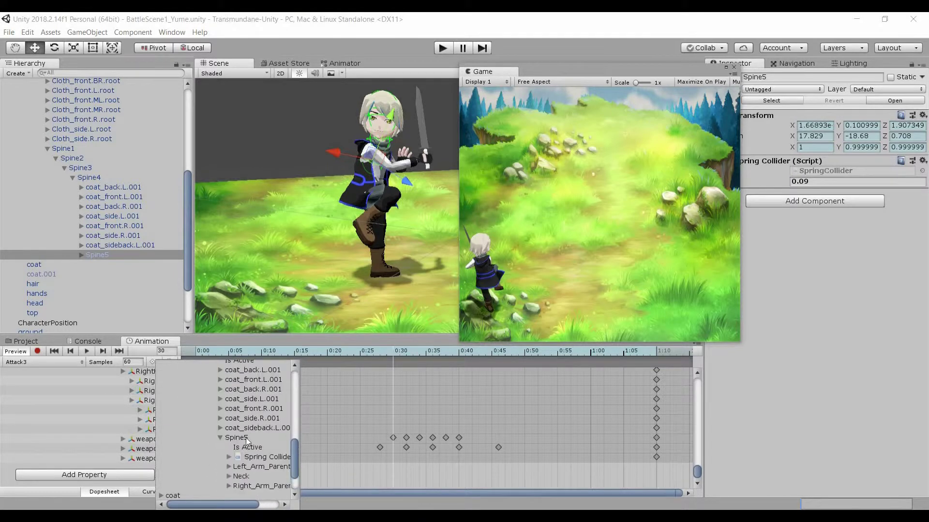
left_click(247, 438)
scroll(247, 438, "down", 2)
scroll(246, 439, "up", 1)
scroll(247, 439, "right", 1)
left_click(218, 445)
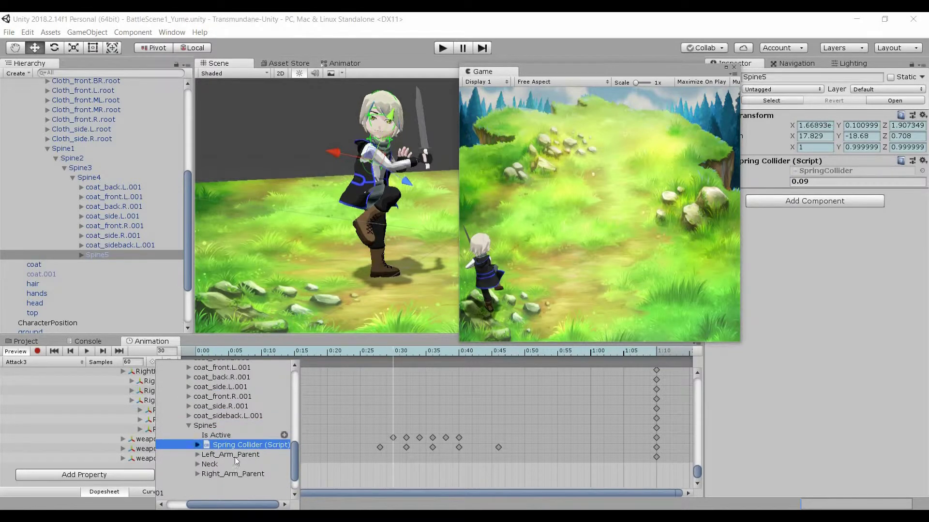
left_click(251, 463)
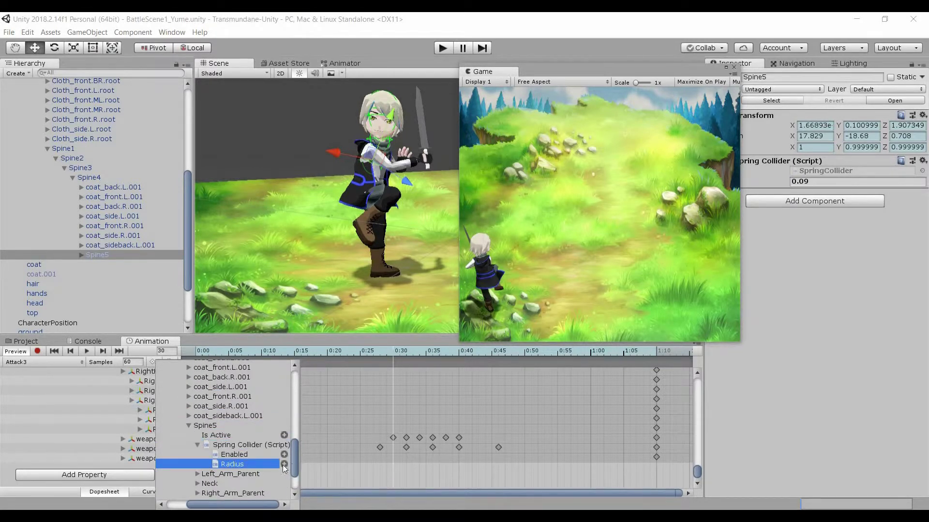
left_click(284, 464)
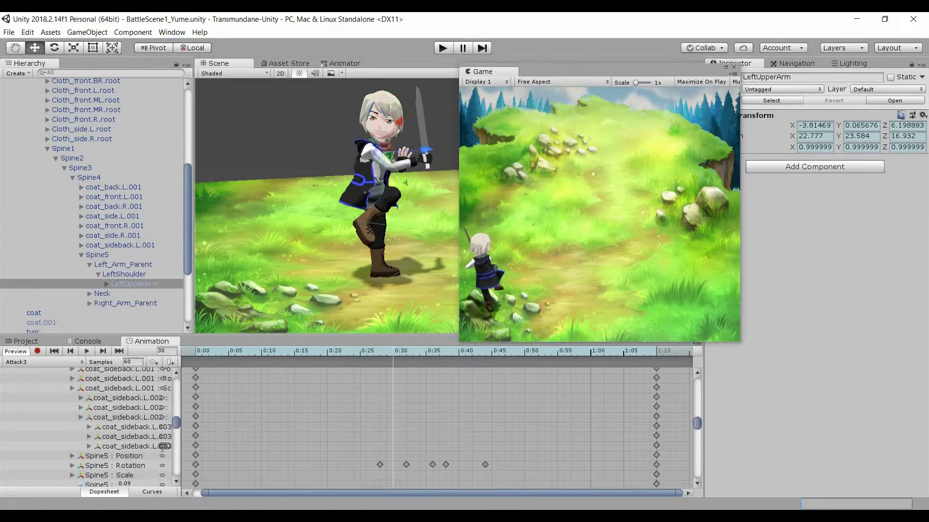
Add keyframes for Spine5's Spring Collider radius at frames 30, 32 and 68 of the Attack3 clip.
scroll(123, 426, "down", 4)
left_click(124, 376)
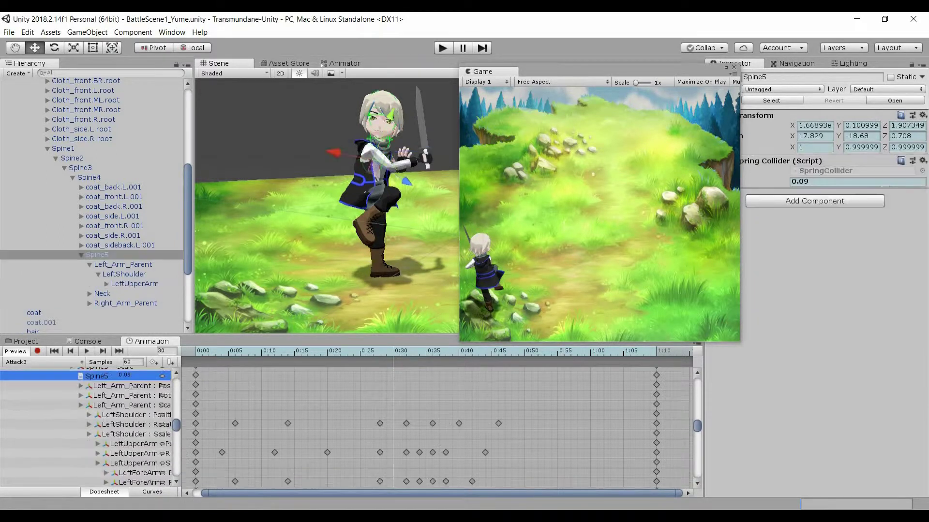
right_click(393, 379)
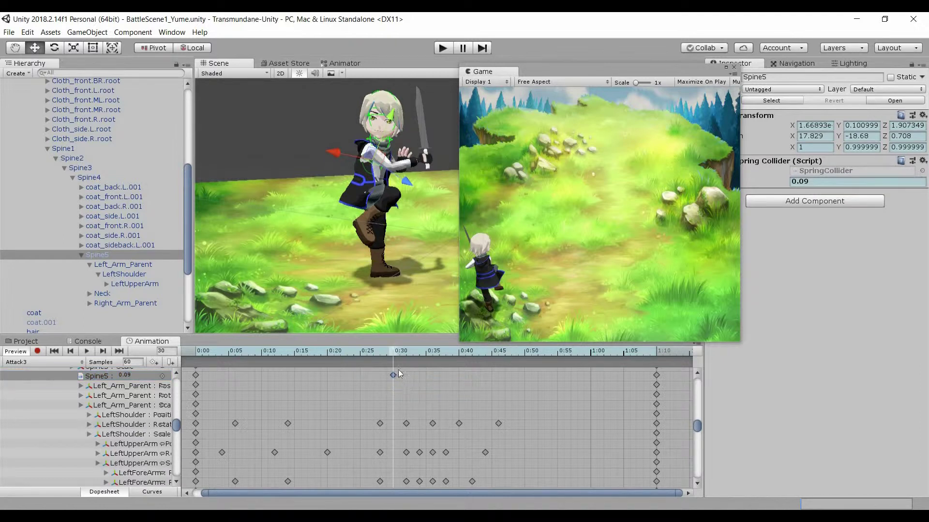
left_click_drag(393, 357, 407, 357)
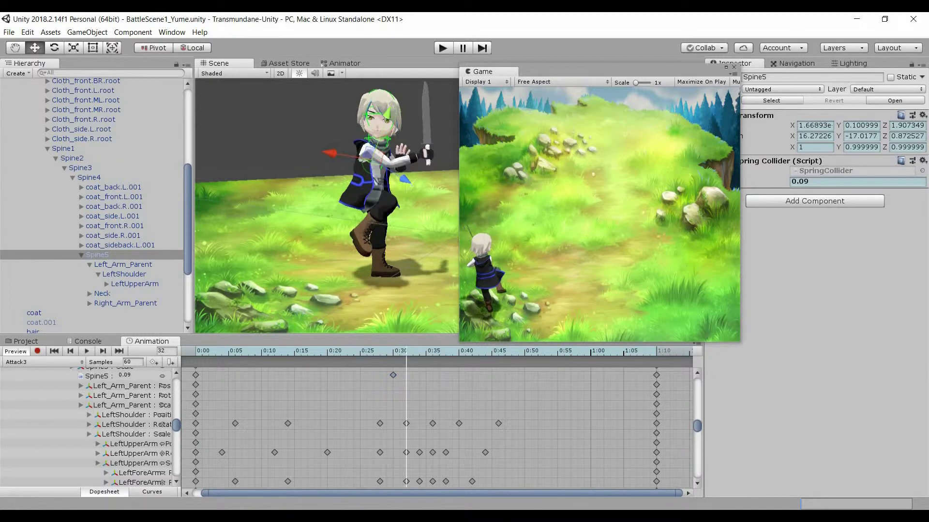
right_click(411, 377)
left_click(416, 380)
left_click(675, 385)
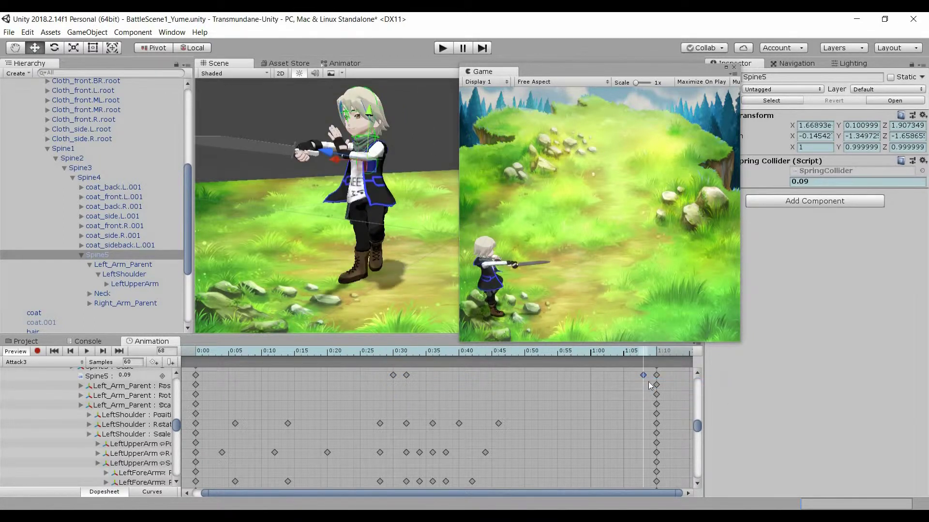
Record a Spring Collider radius of 0.25 for Spine5 at frame 32.
left_click(406, 375)
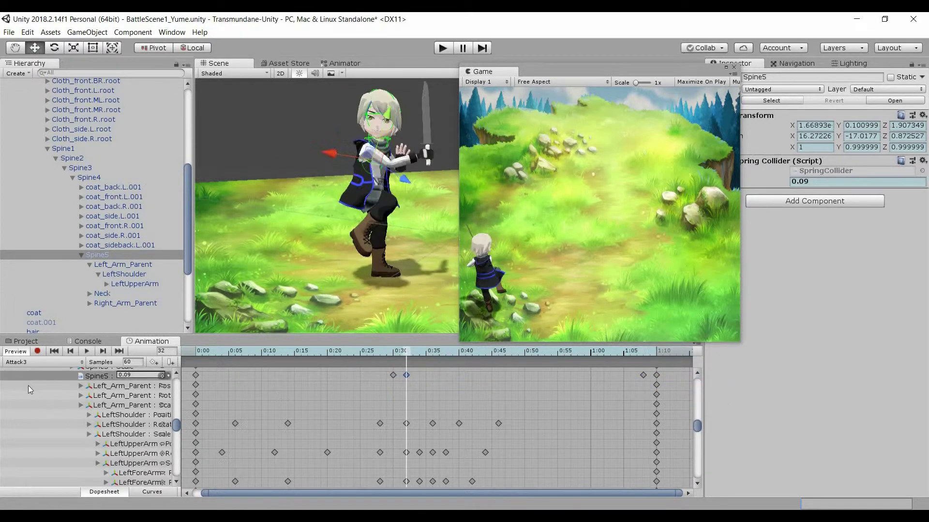
left_click(39, 352)
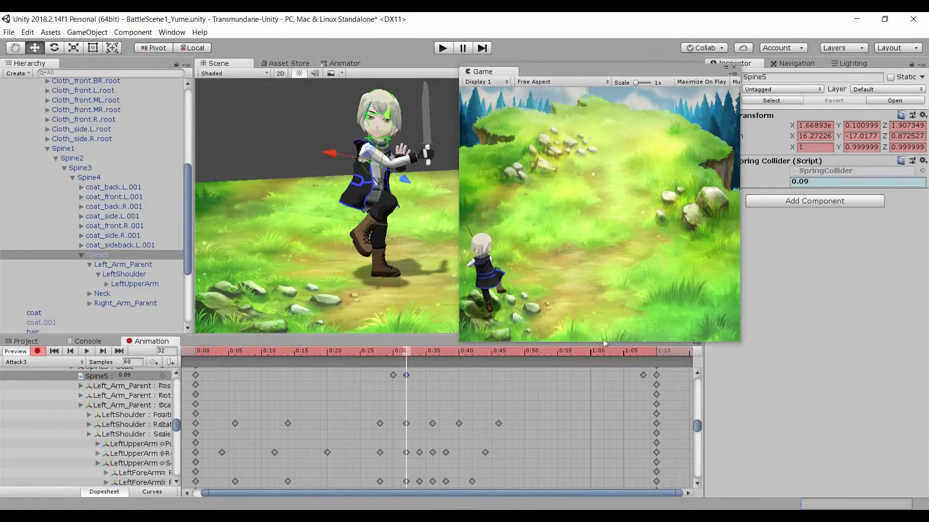
left_click(804, 182)
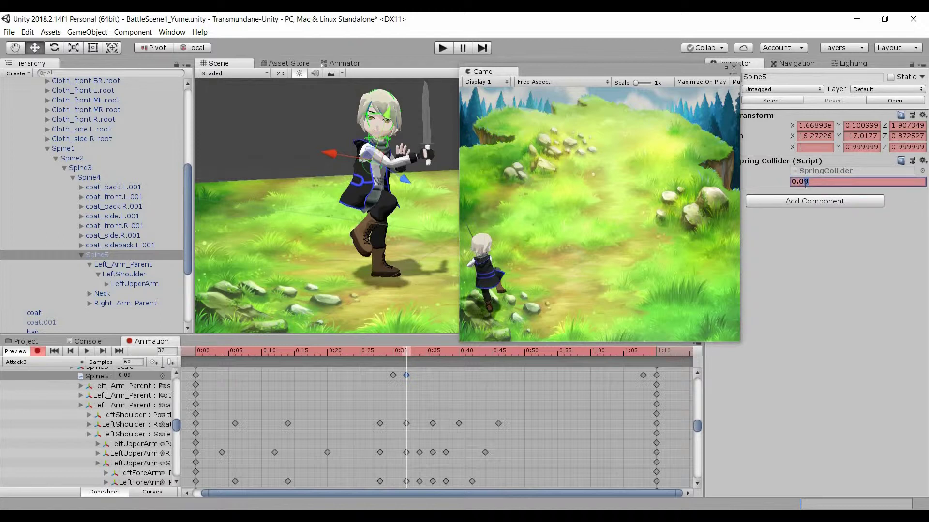
key("BackSpace")
type("25")
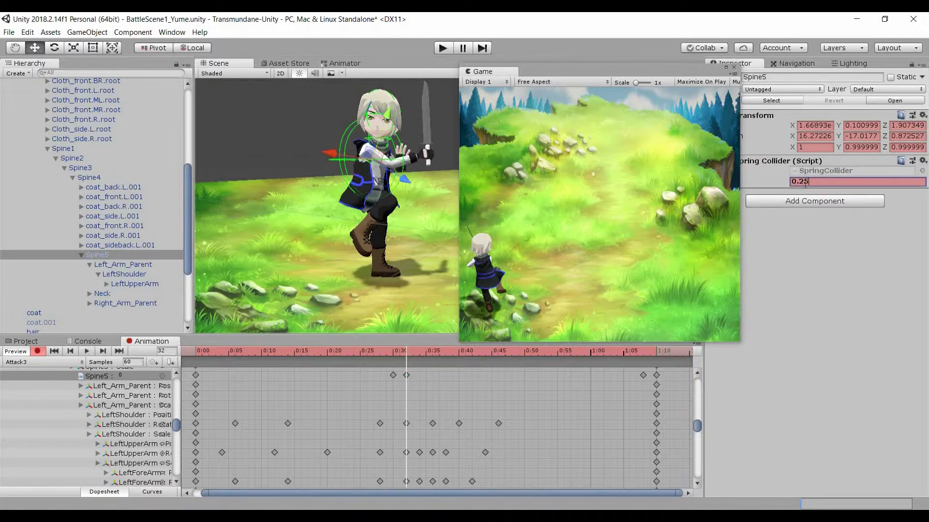
Set Spine5's collider radius to 0.25 at frame 68, check the frame 70 key, and stop recording.
left_click(643, 353)
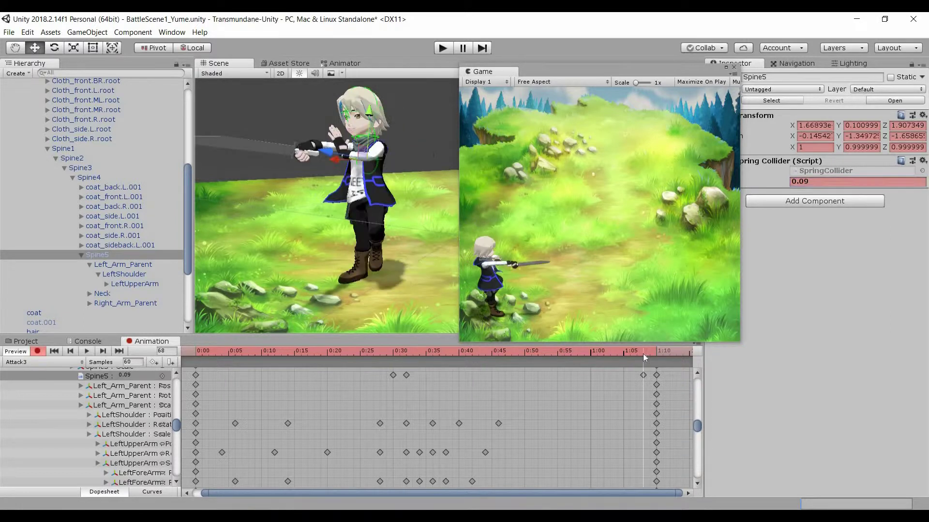
left_click(801, 182)
key("BackSpace")
key("BackSpace")
type("25")
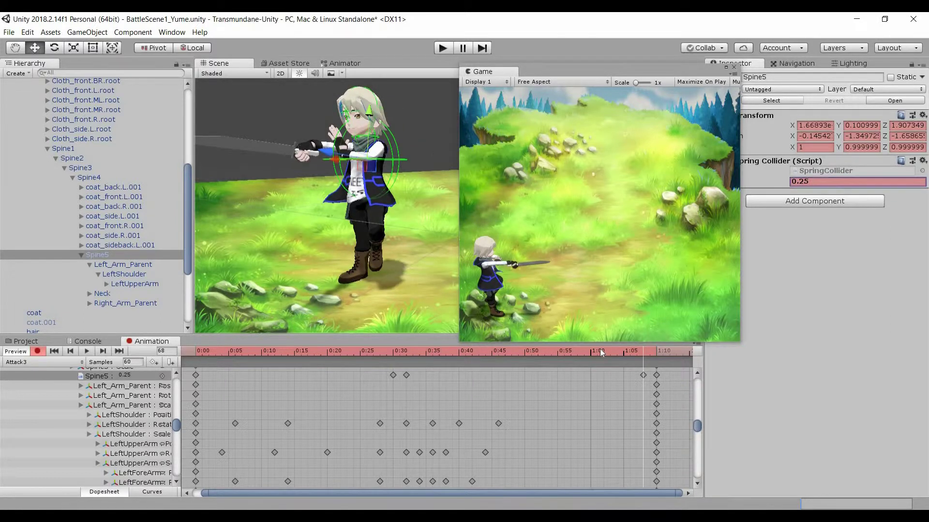
left_click(657, 352)
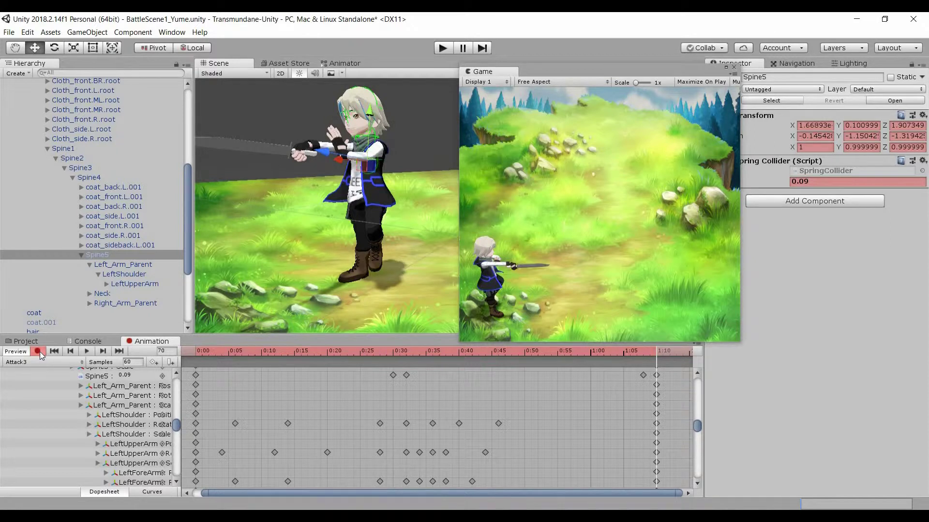
left_click(38, 351)
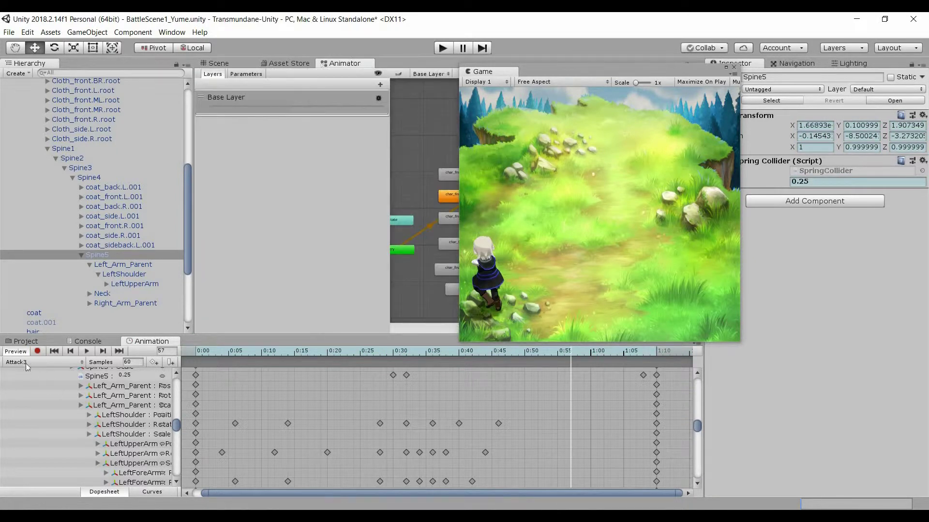
Replace the old char_final2:Layer1|Attack3 state in the Animator graph with a state from the new Attack3 clip.
left_click(26, 341)
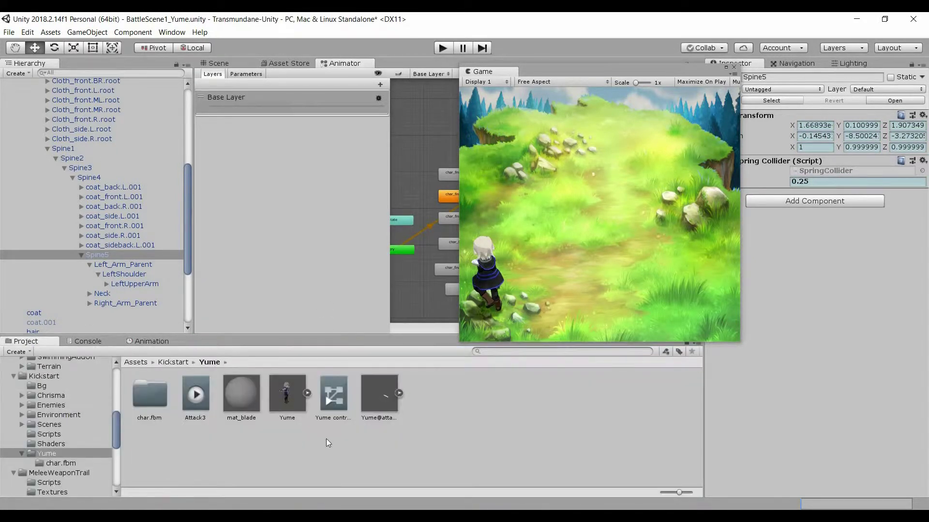
middle_click_drag(438, 250, 379, 246)
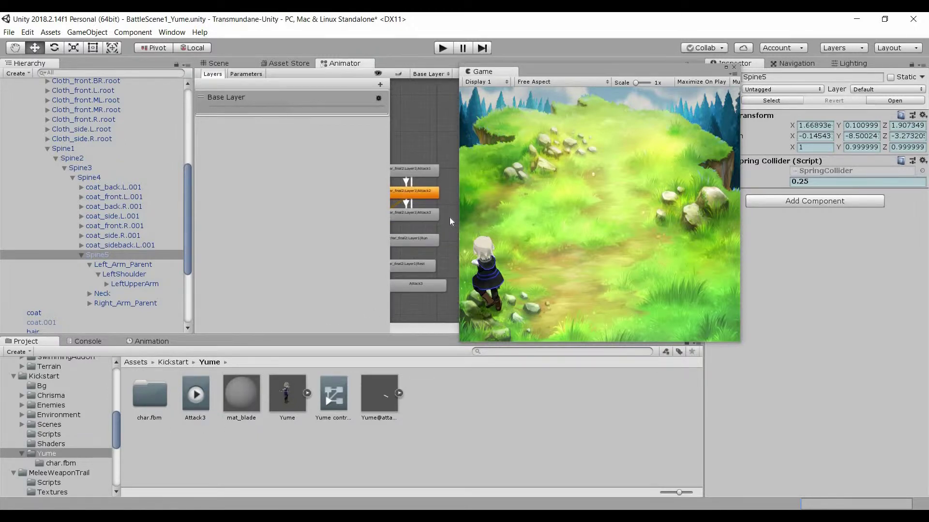
left_click(425, 218)
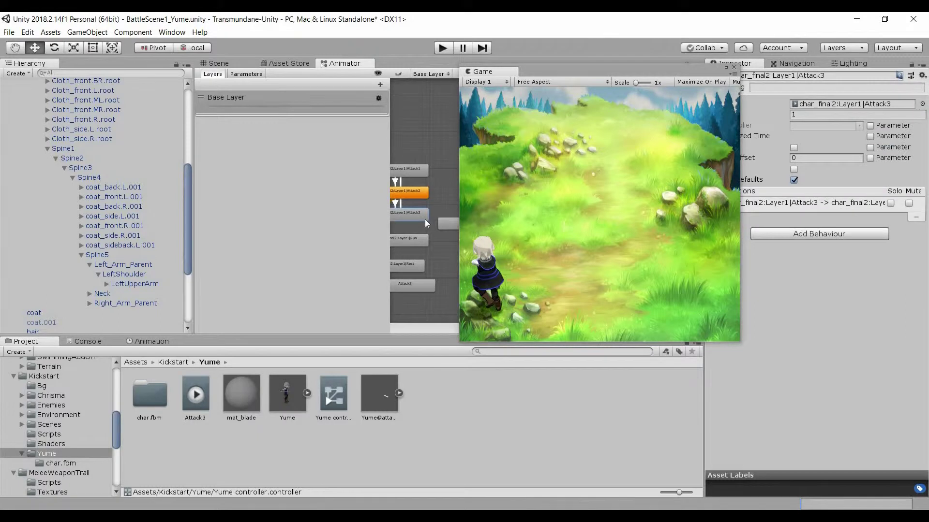
Make transitions from the Attack2 state to the new Attack3 state and from that state to Attack1.
right_click(376, 184)
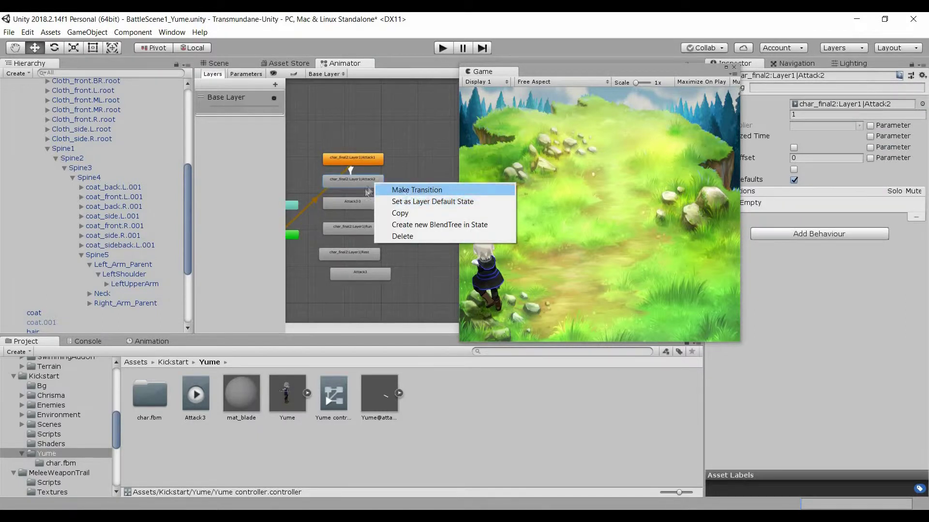
left_click(408, 190)
left_click(369, 201)
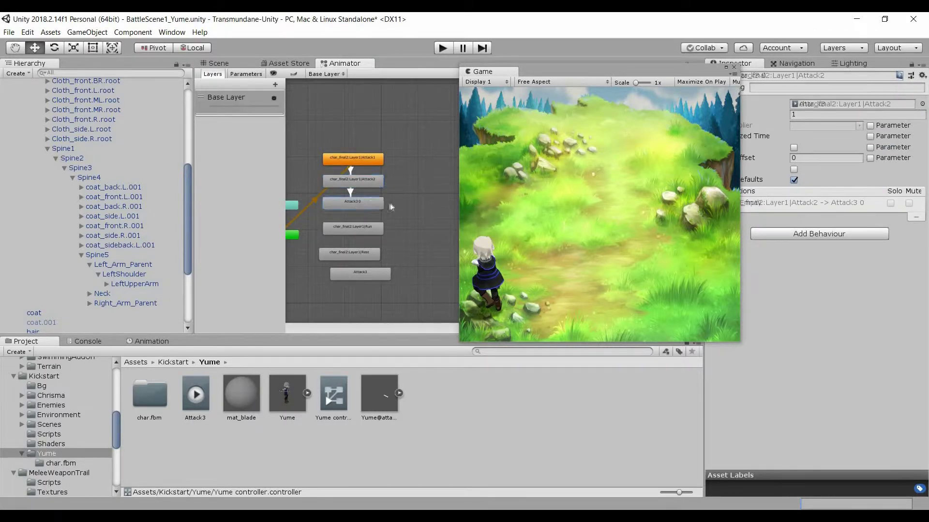
right_click(387, 202)
left_click(413, 207)
left_click(368, 163)
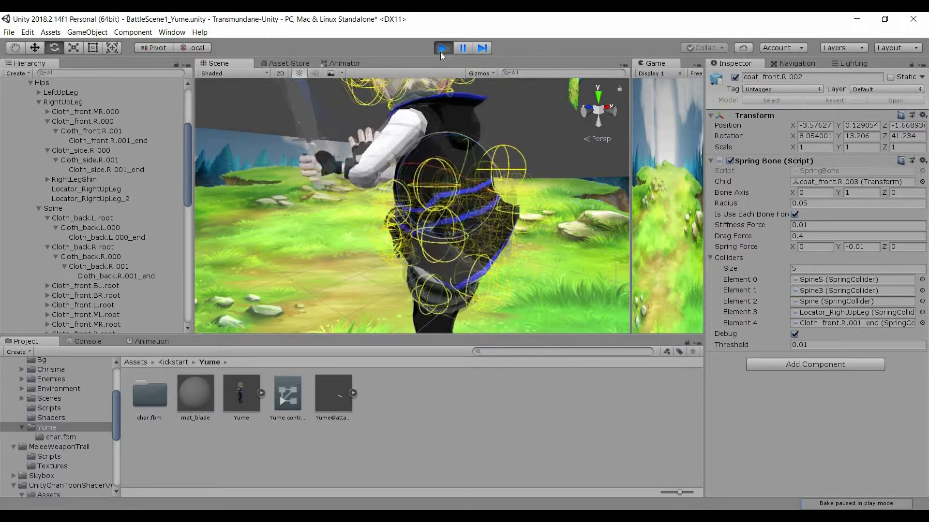
Stop play mode, switch to Blender, and play back the character's attack actions, including Attack3.
left_click(440, 49)
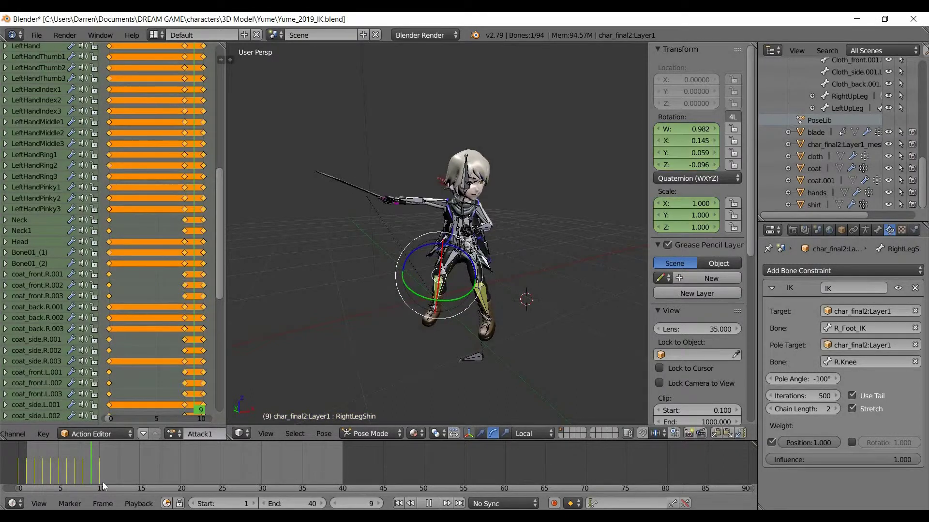
left_click(172, 434)
left_click(191, 283)
key("alt+a")
key("alt+a")
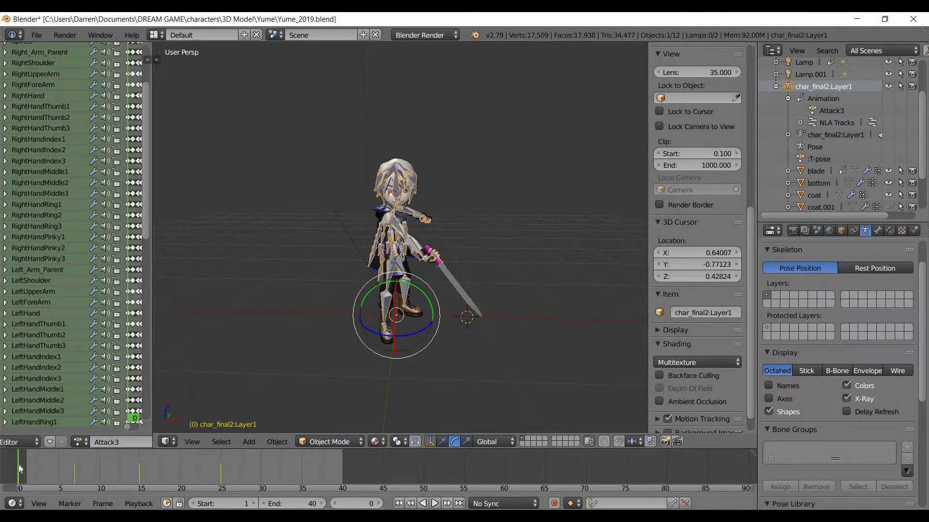
key("alt+a")
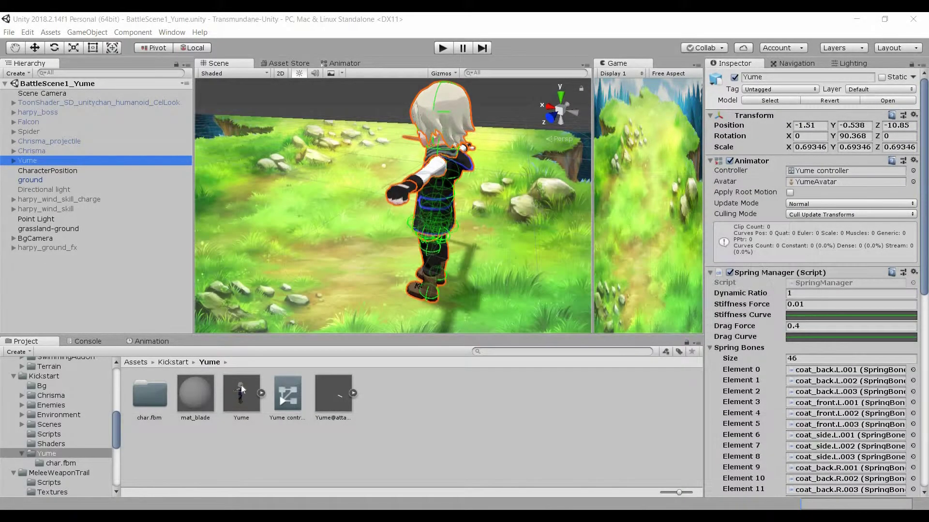
Set the Yume model's rig root node to char_final2:Layer1/Hips and apply the import settings.
left_click(241, 385)
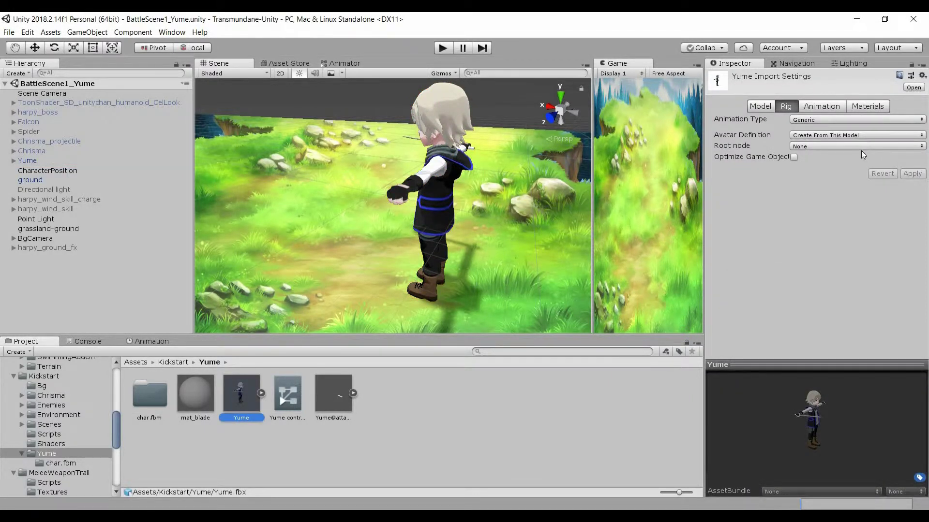
left_click(860, 147)
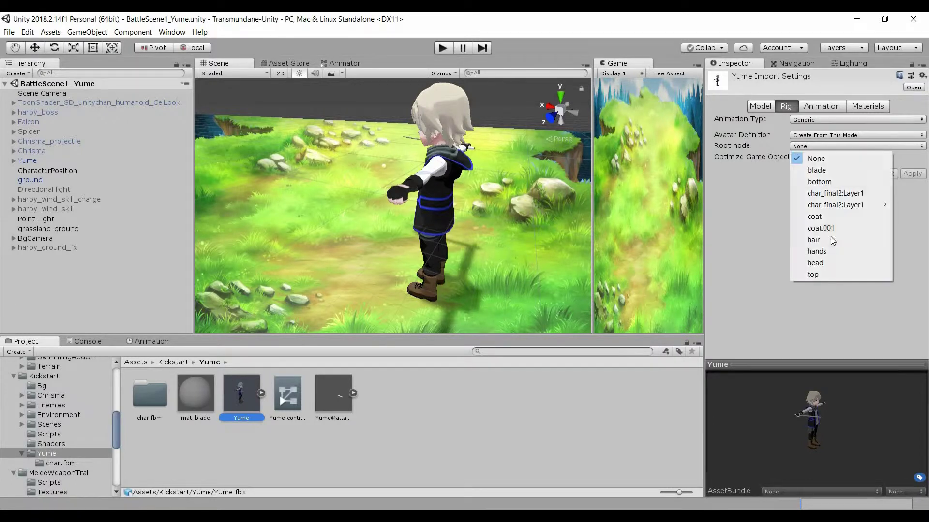
mouse_move(860, 205)
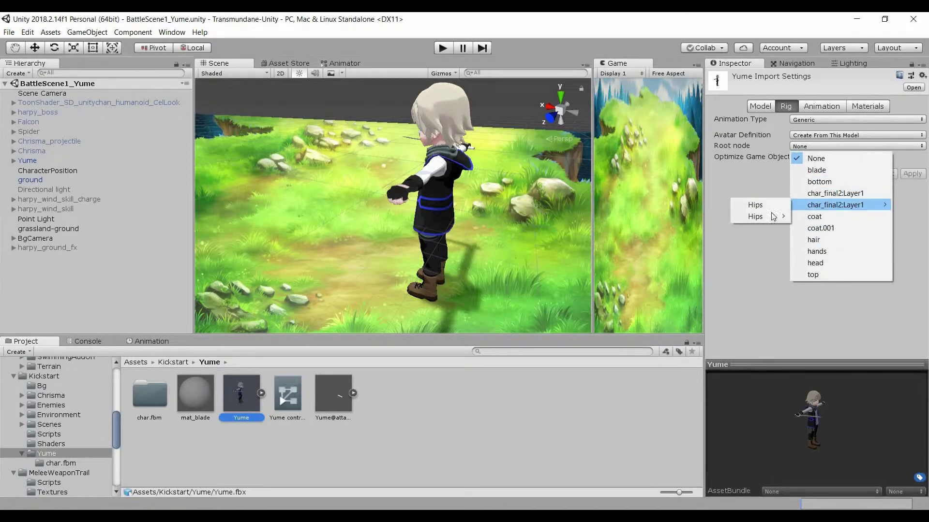
left_click(770, 209)
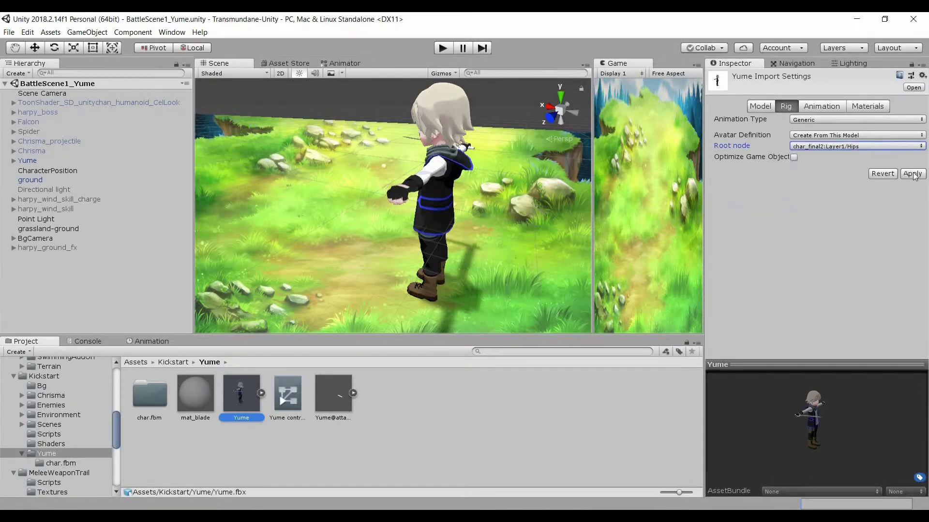
left_click(912, 174)
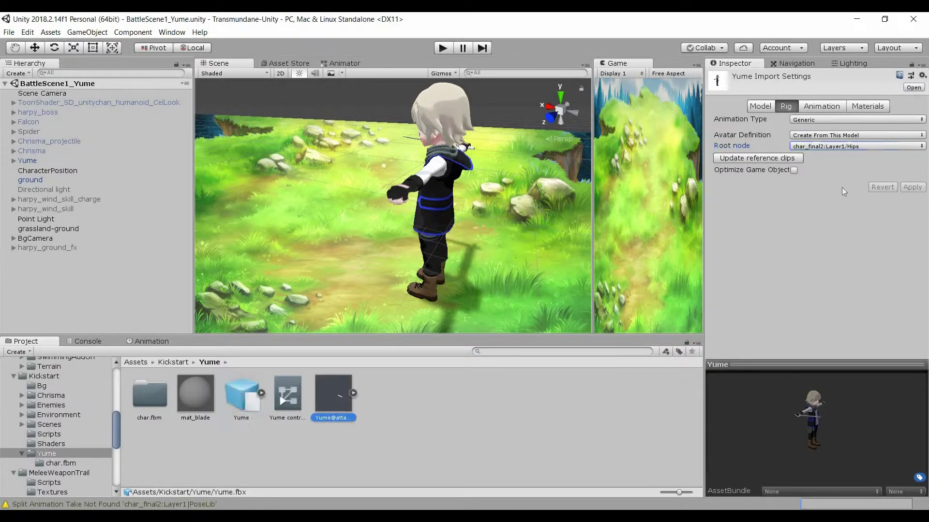
Set the rig root node of the Yume@attacks model to char_final2:Layer1/Hips and apply the change.
mouse_move(846, 197)
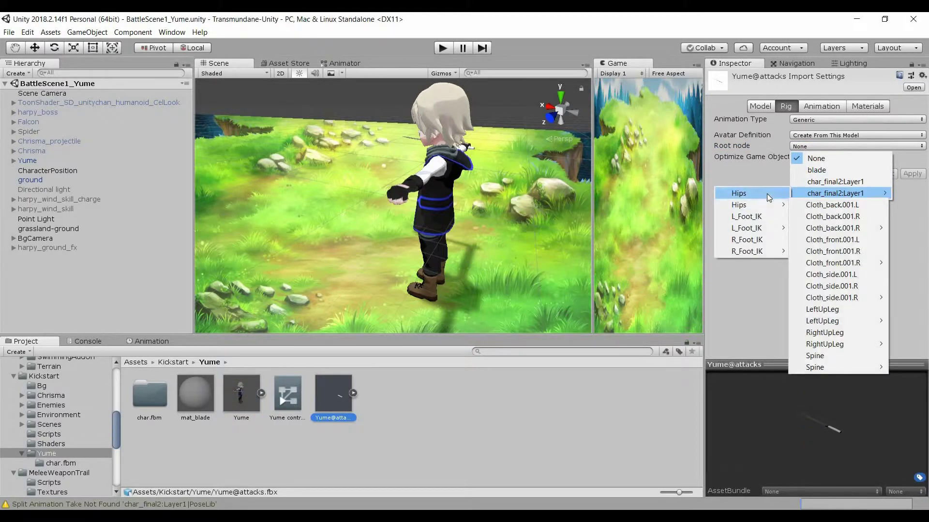
left_click(767, 193)
left_click(920, 177)
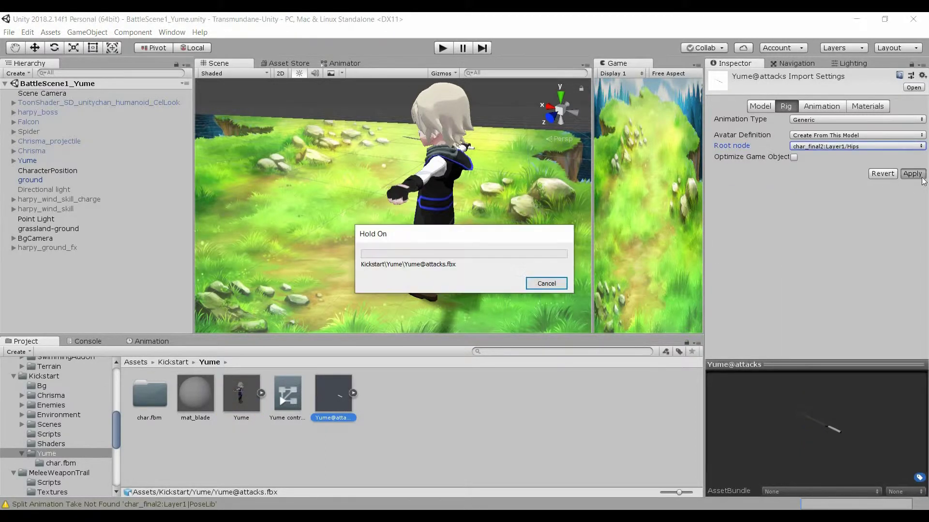
Enable Bake Into Pose for Root Transform Rotation on the char_final2:Layer1|Attack1 clip of Yume@attacks.
left_click(821, 106)
scroll(875, 257, "down", 2)
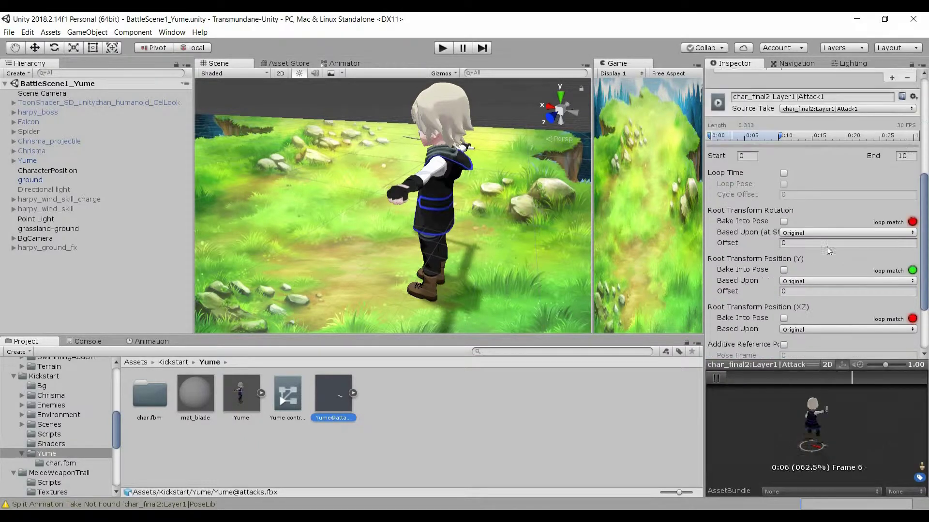
left_click(784, 221)
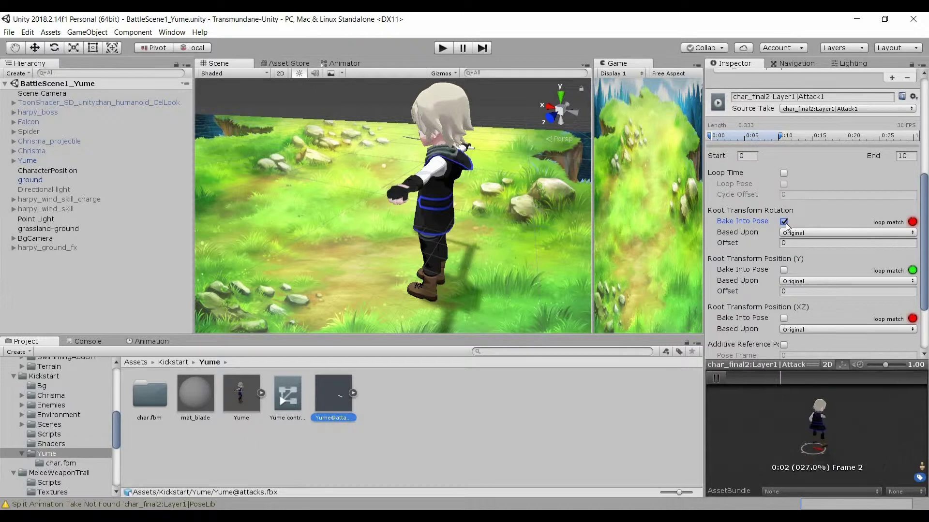
scroll(782, 224, "up", 4)
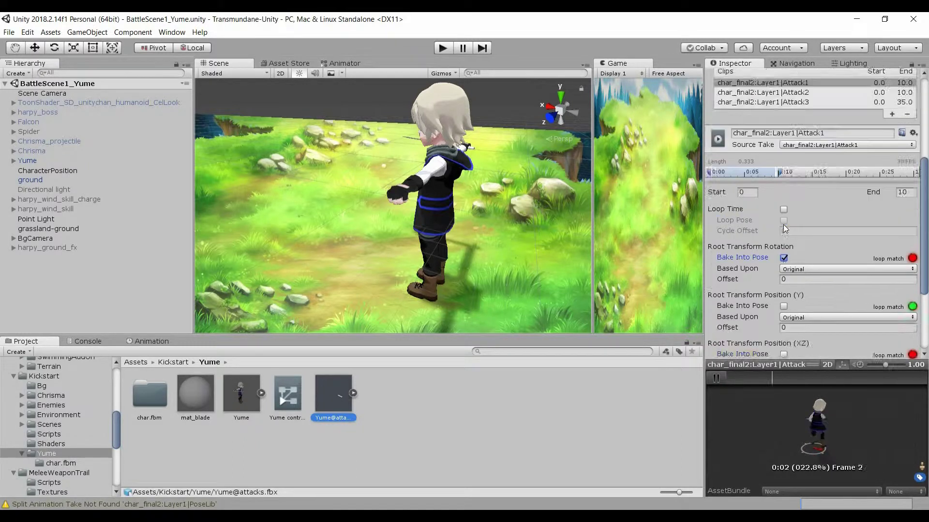
Preview the char_final2:Layer1|Attack2 clip and enable Bake Into Pose for its Root Transform Rotation.
scroll(793, 164, "down", 2)
left_click(808, 92)
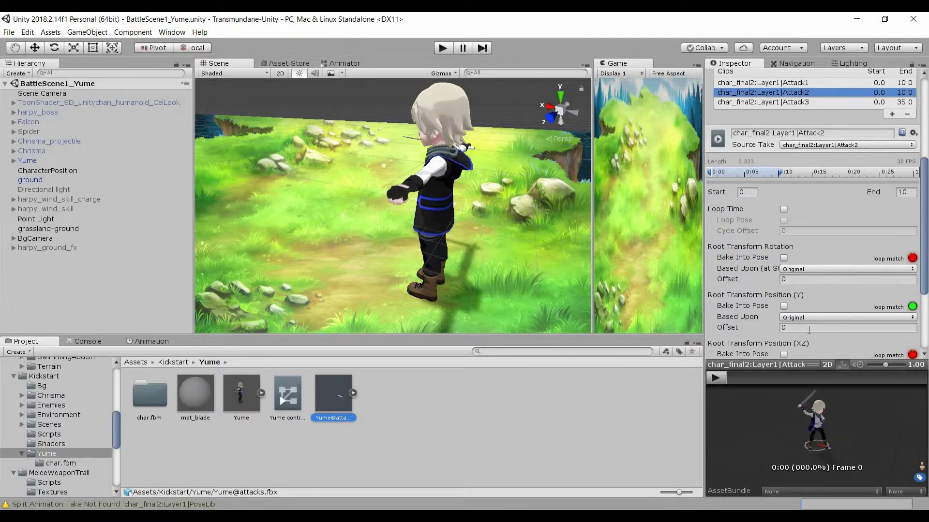
left_click(721, 381)
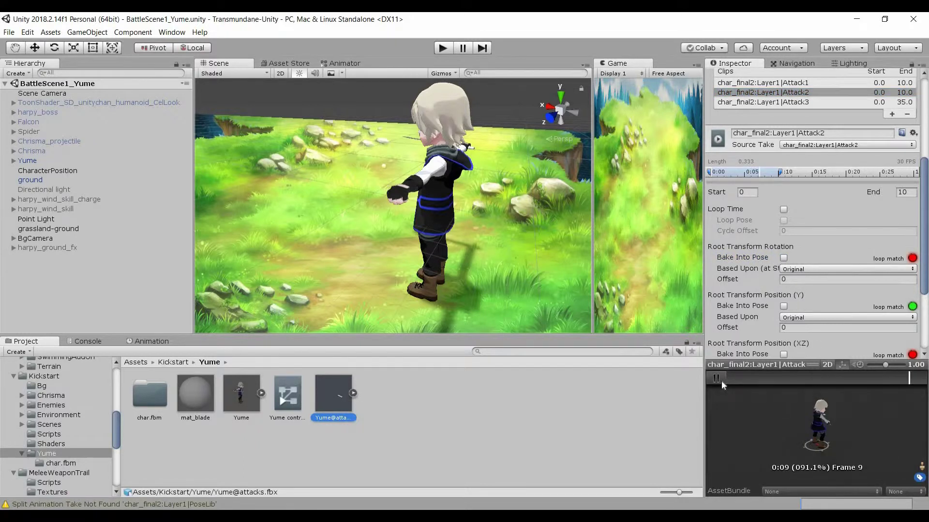
left_click(783, 259)
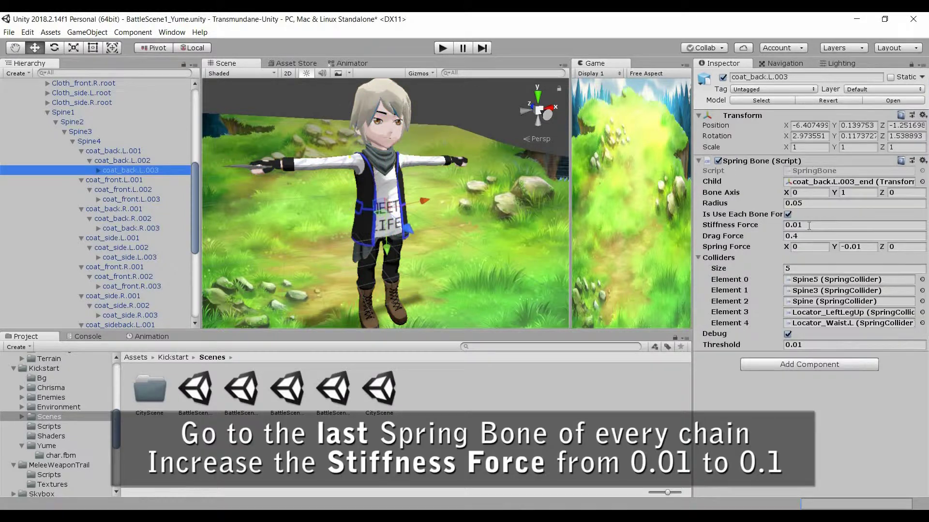
Set the Spring Bone Stiffness Force to 0.1 on coat_back.L.003, coat_back.R.003 and coat_side.L.003.
left_click(809, 225)
type("0.1")
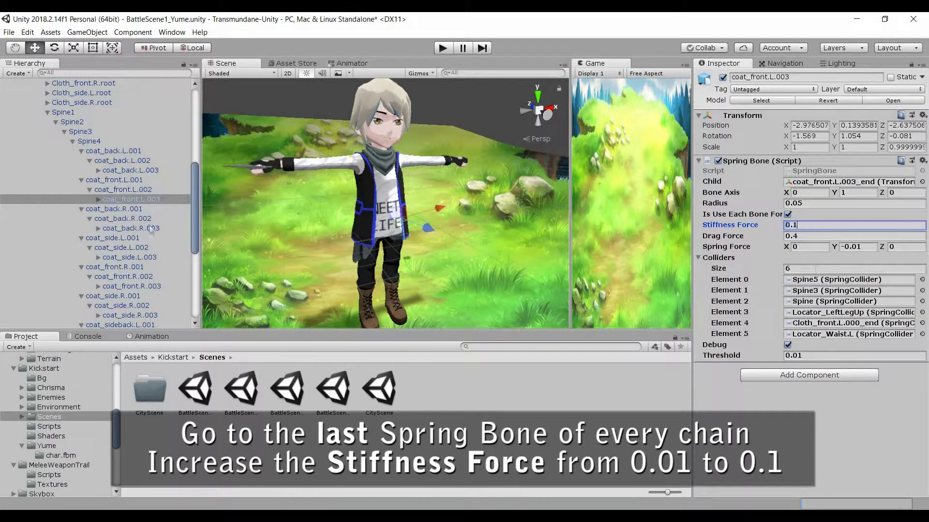
left_click(150, 228)
left_click(809, 225)
type("0.1")
left_click(130, 257)
left_click(808, 225)
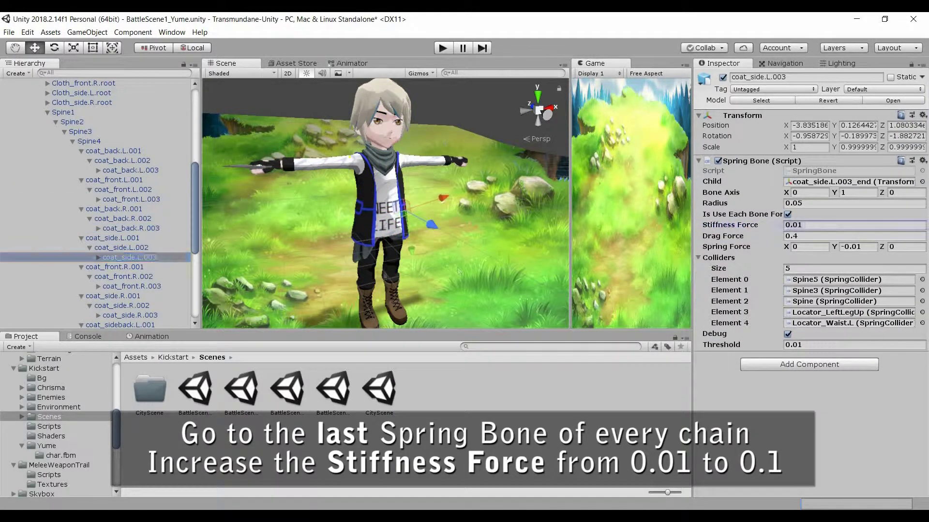
type("0.1")
Set the Stiffness Force to 0.1 on the last spring bones coat_front.R.003, coat_side.R.003 and coat_sideback.L.003.
left_click(131, 287)
left_click(808, 225)
left_click(164, 280)
left_click(145, 308)
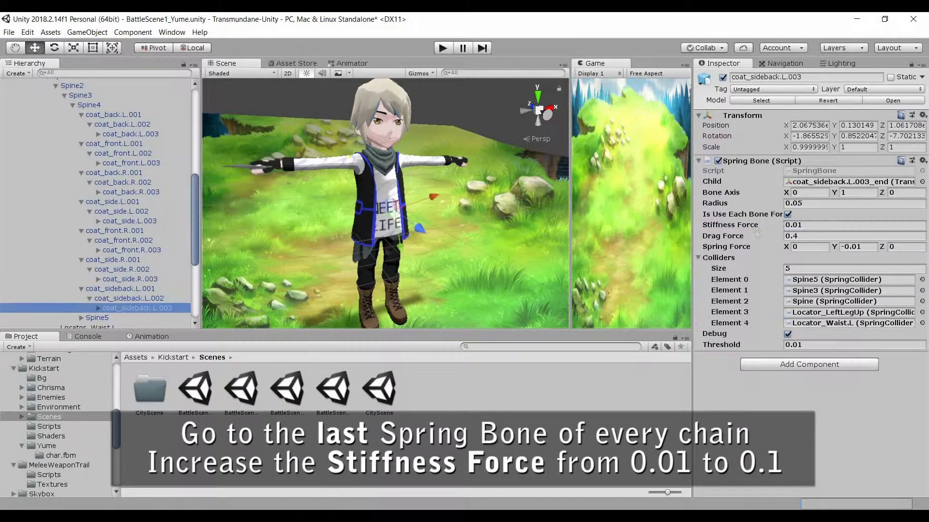